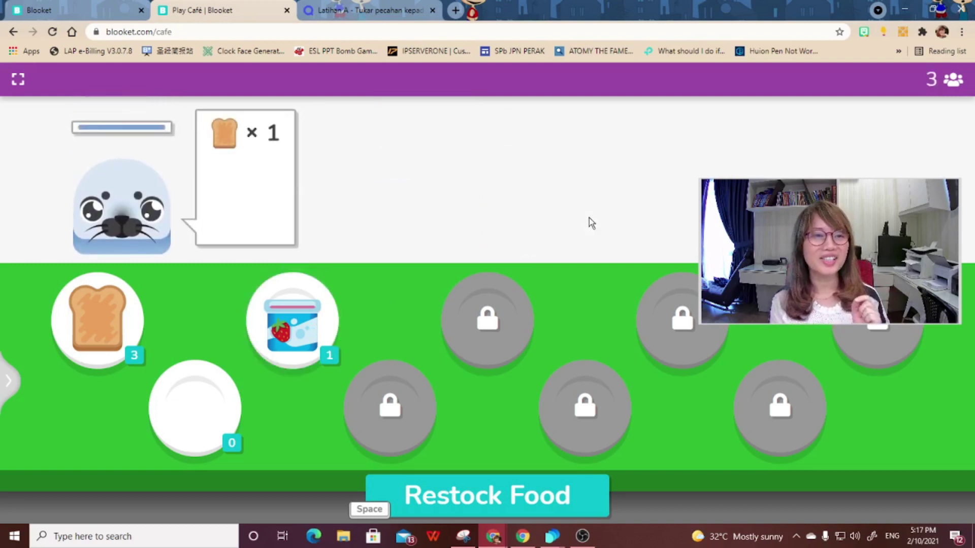
- Serve toast to the seal customer and restock food by answering 8 for 4 + 4
click(216, 195)
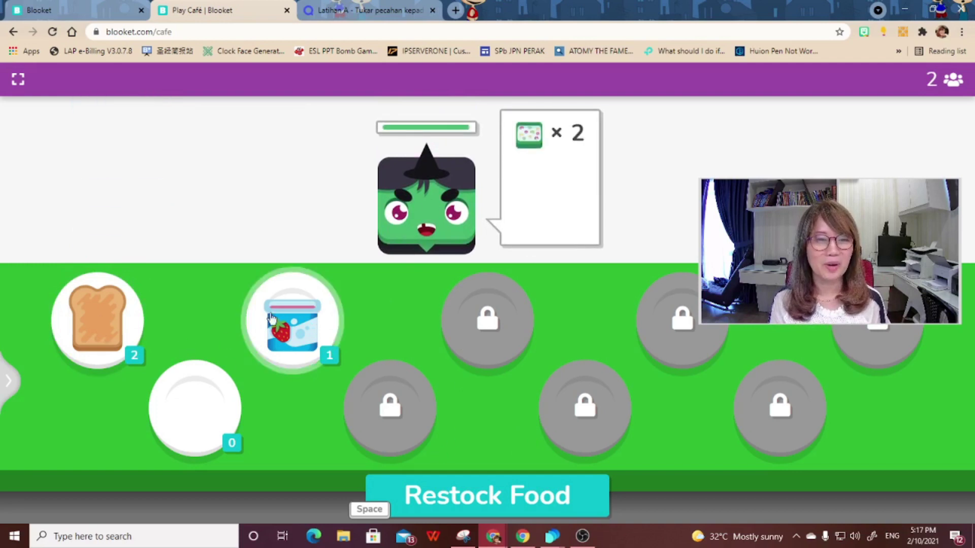
click(484, 498)
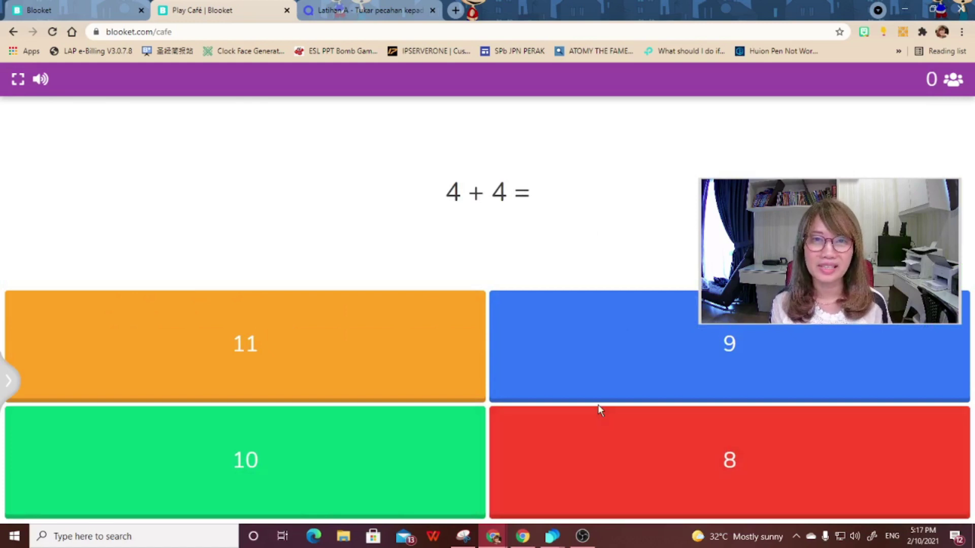
click(640, 461)
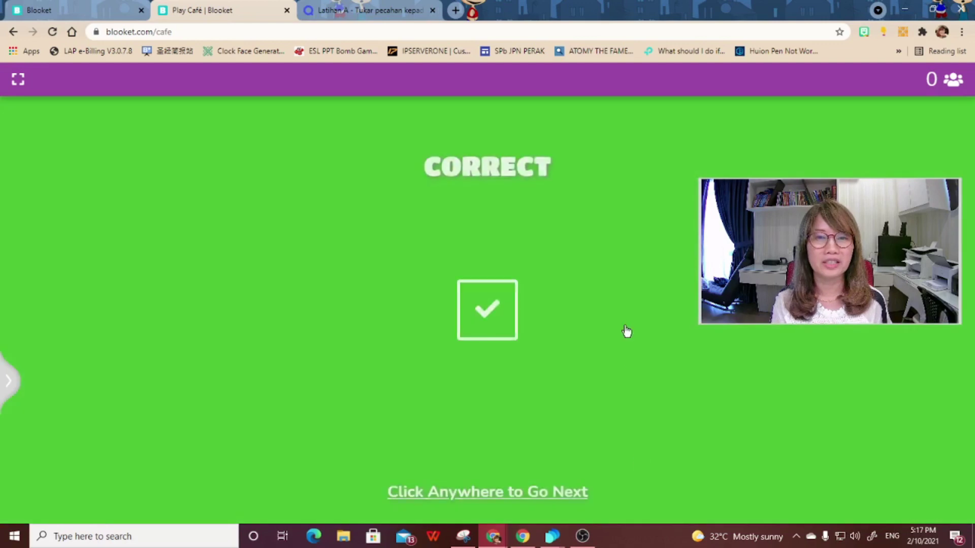
click(505, 331)
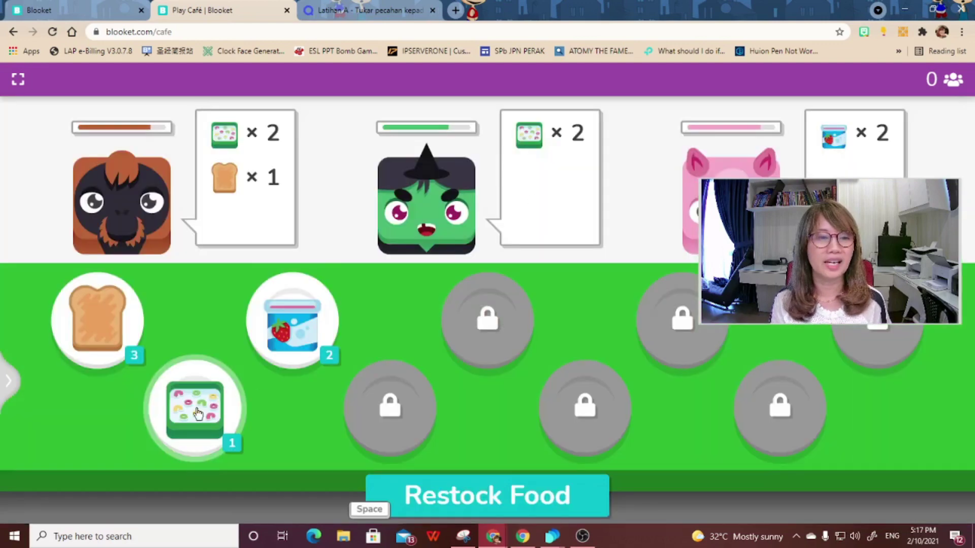
- Serve cereal, toast and yogurt orders, restock again with 8 for 4 + 4, and serve the witch cereal
click(229, 232)
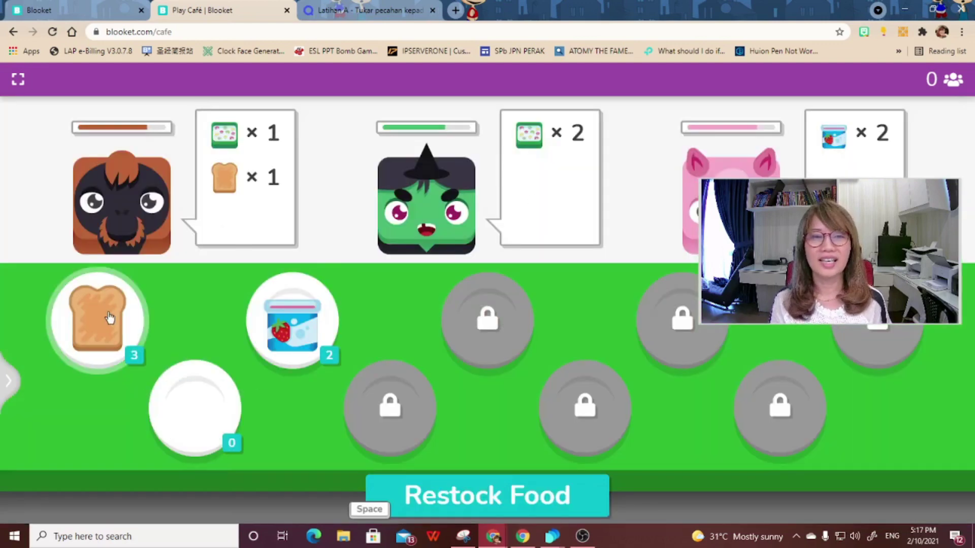
click(270, 211)
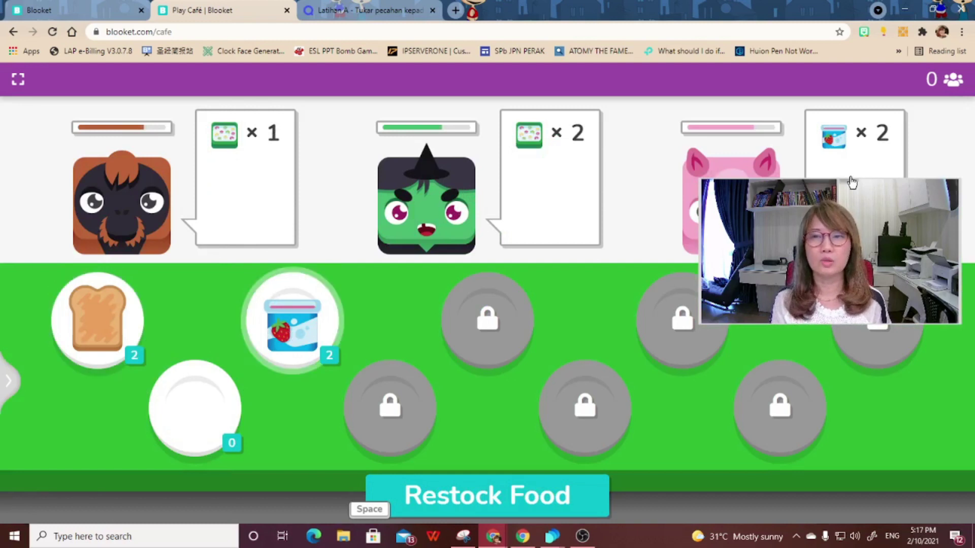
click(843, 157)
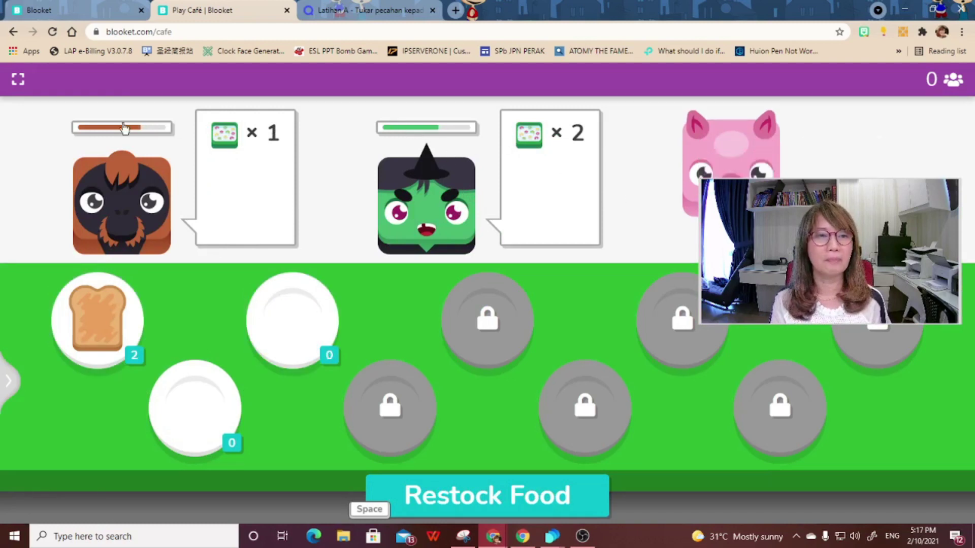
click(505, 495)
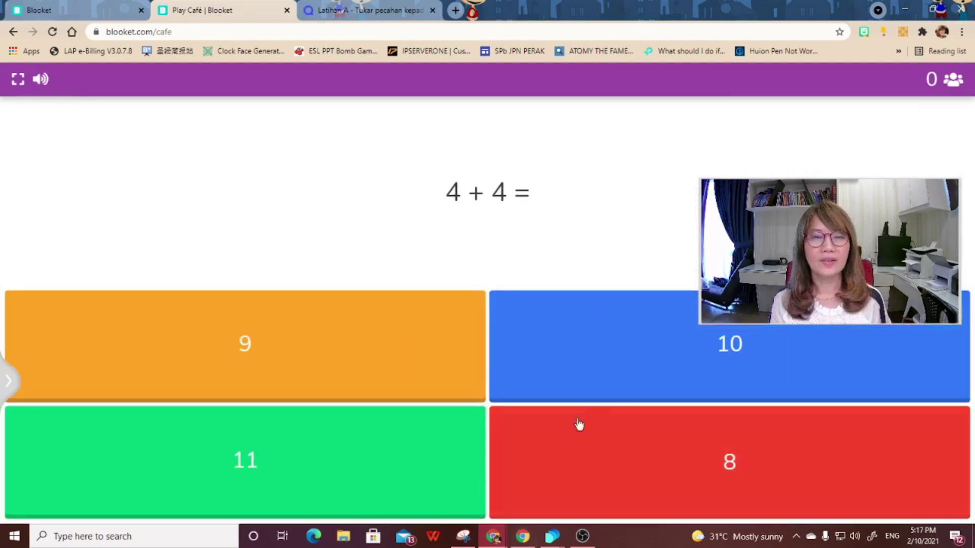
click(628, 460)
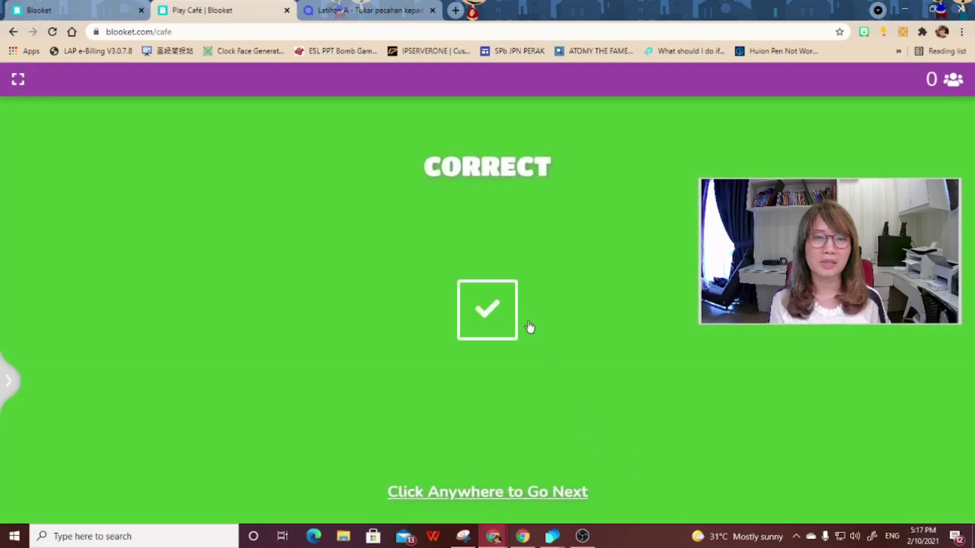
click(529, 327)
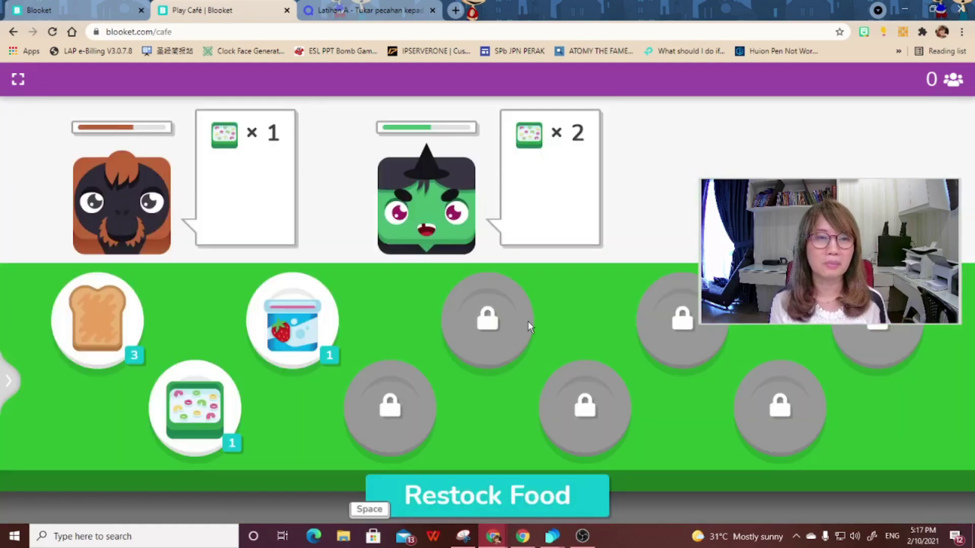
click(520, 198)
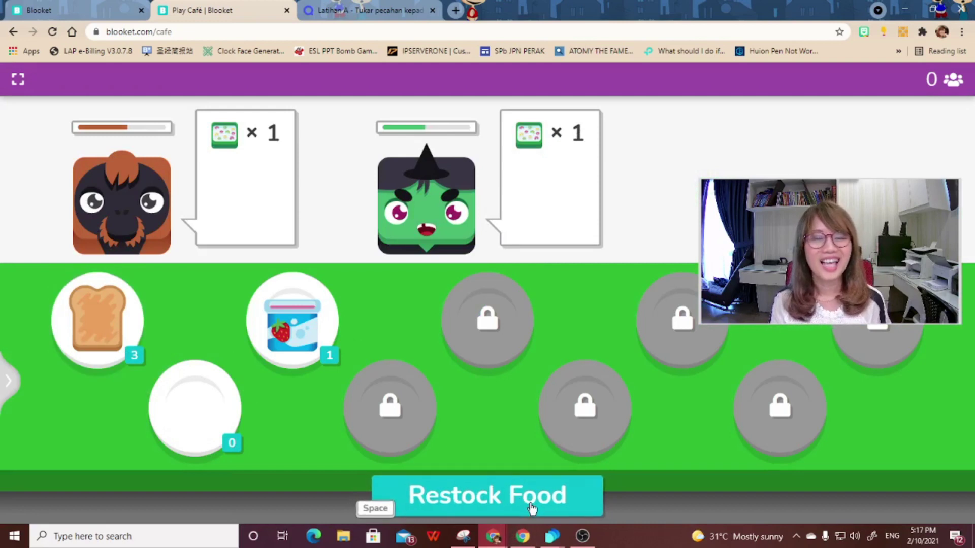
click(530, 506)
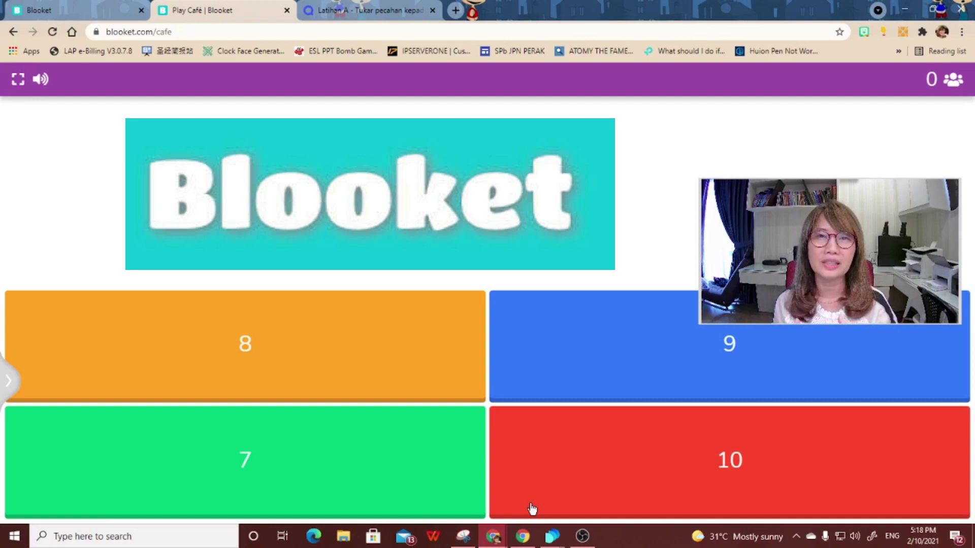
- Answer 10 for 5 + 5, ending café Day 3 with $195 total profit
click(532, 509)
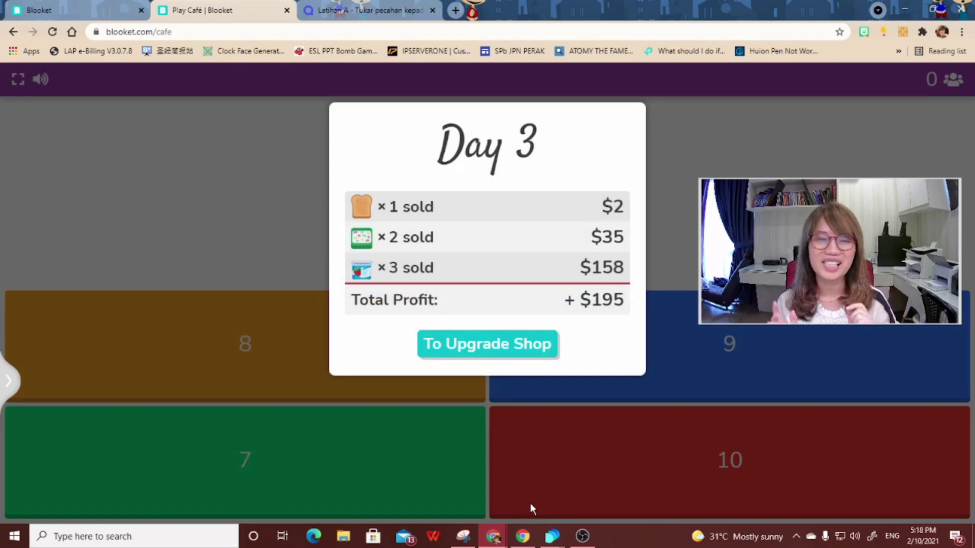
- Switch to the first Blooket tab and go from the Dashboard to the blooket.com home page
click(50, 9)
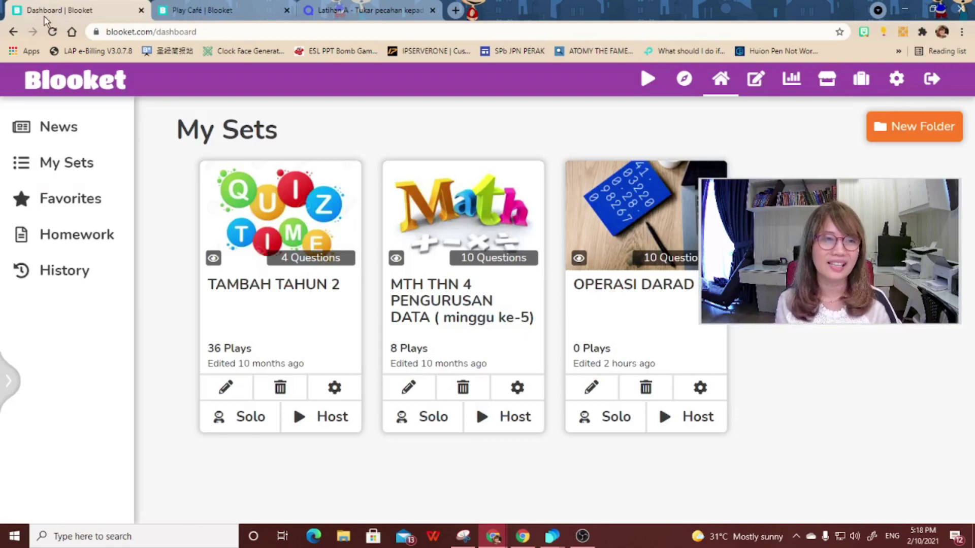
click(80, 84)
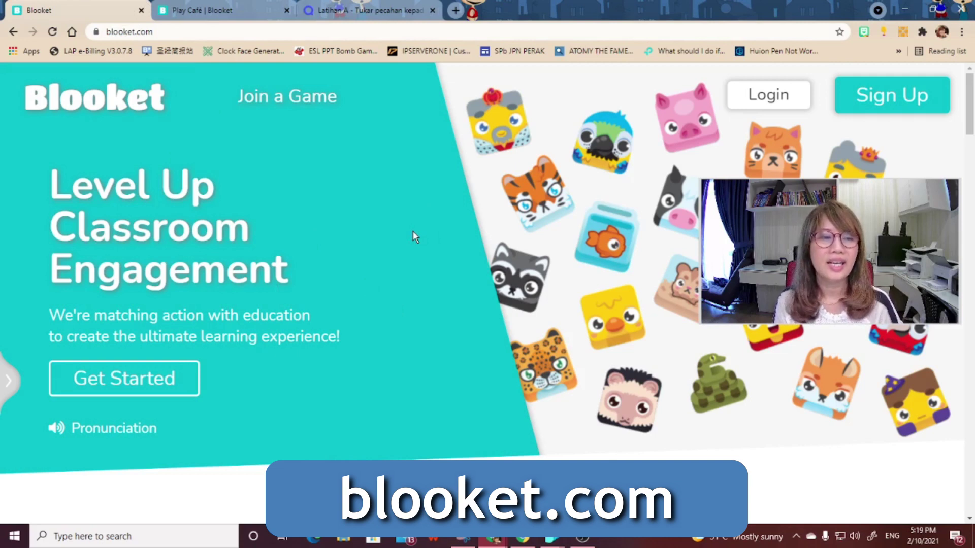
- Attempt Google sign-up with the school account, then switch to the Login page for Google login
click(147, 384)
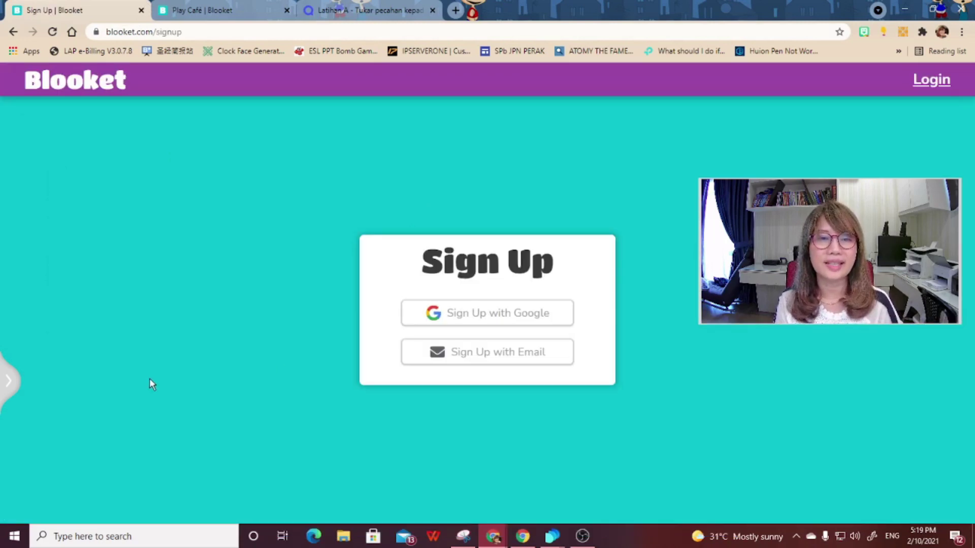
click(477, 318)
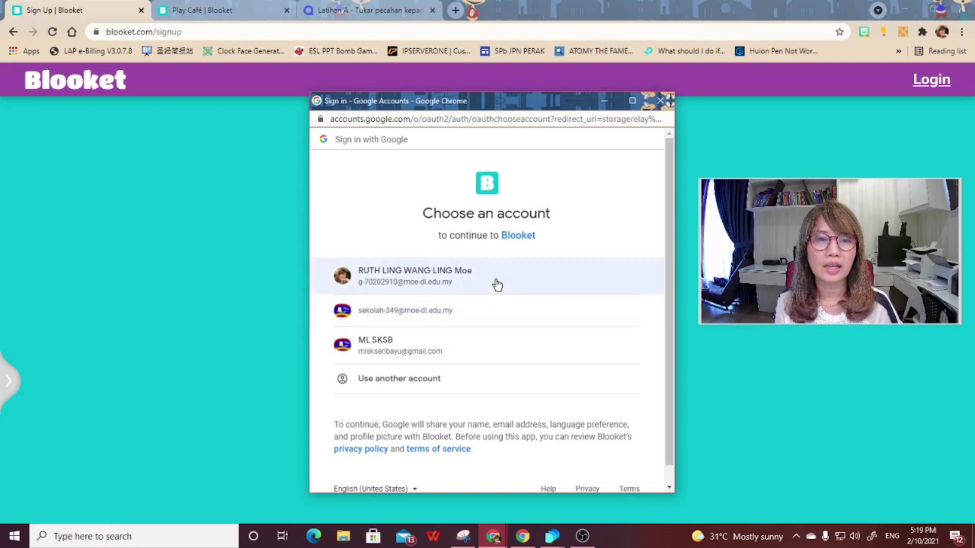
click(497, 282)
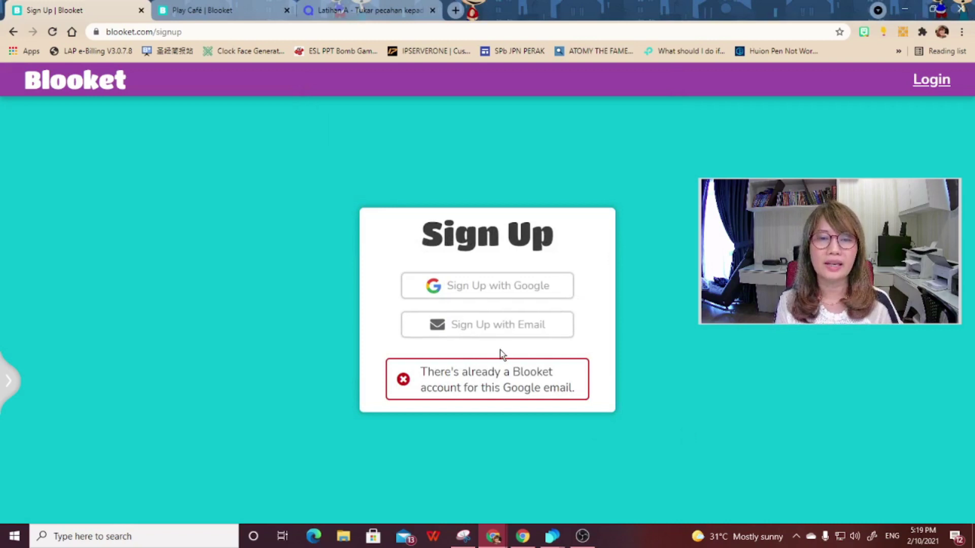
click(932, 82)
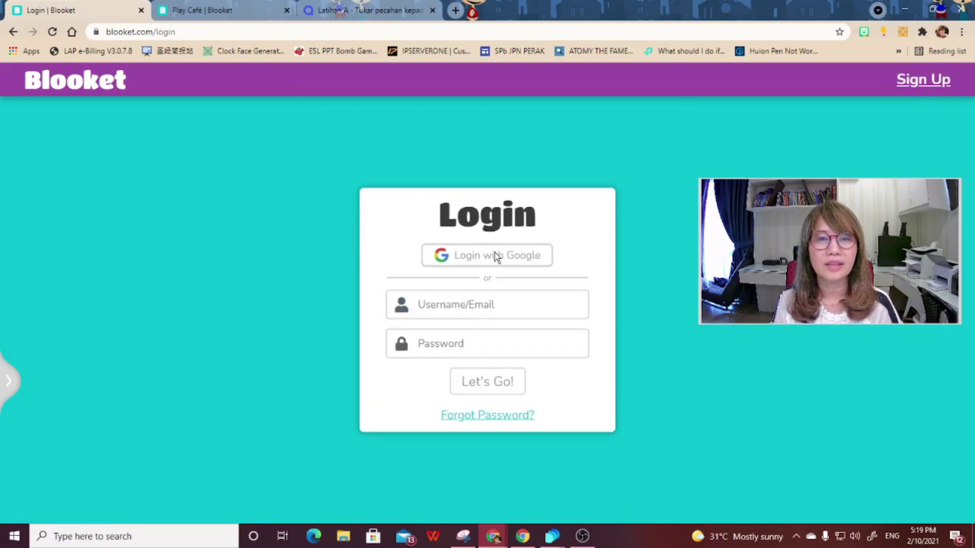
click(495, 254)
- Log in with the first Google account and go to the Discover page of public sets
click(453, 286)
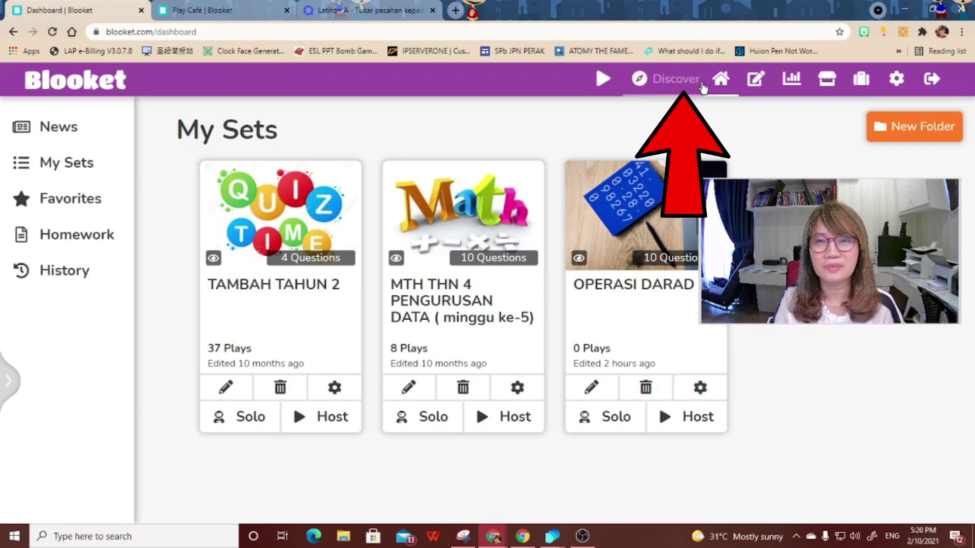
click(683, 84)
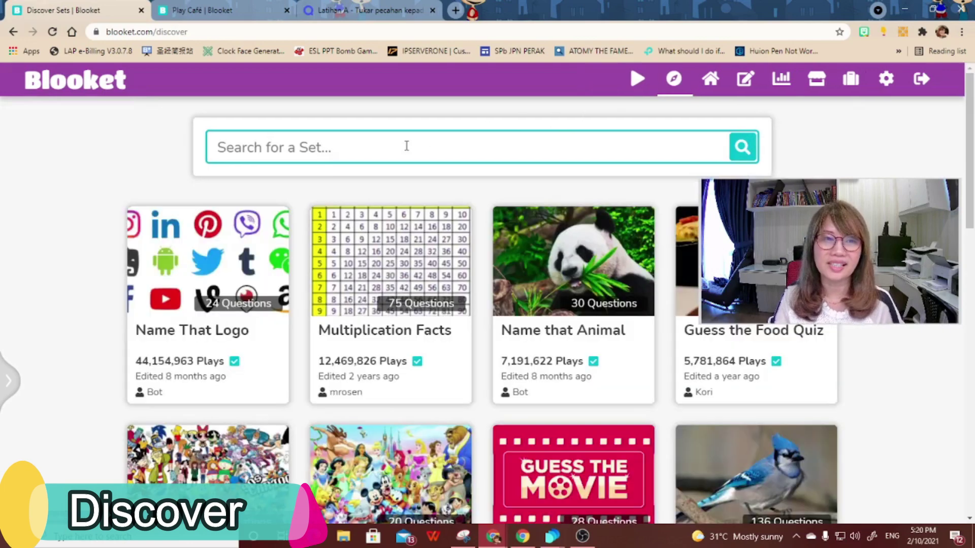
- Search Discover for 'tolak' sets, correcting the mistyped search text
text(tamb)
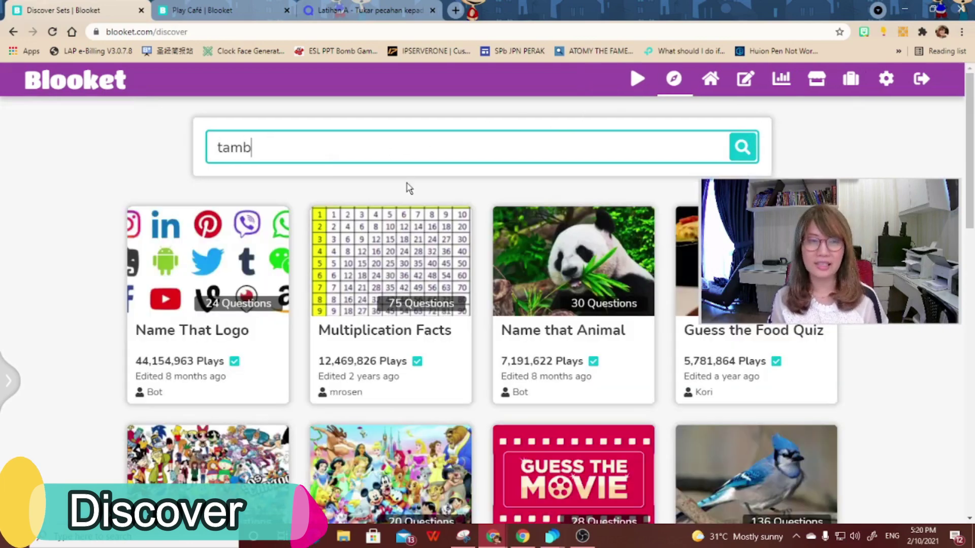
text(ah=)
key(BackSpace)
key(BackSpace)
key(BackSpace)
key(BackSpace)
key(BackSpace)
key(BackSpace)
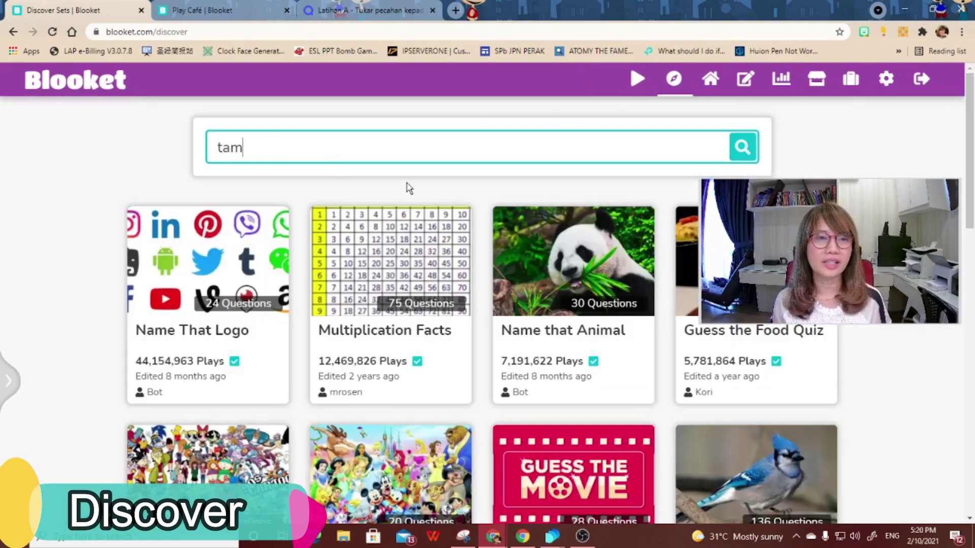
text(olak)
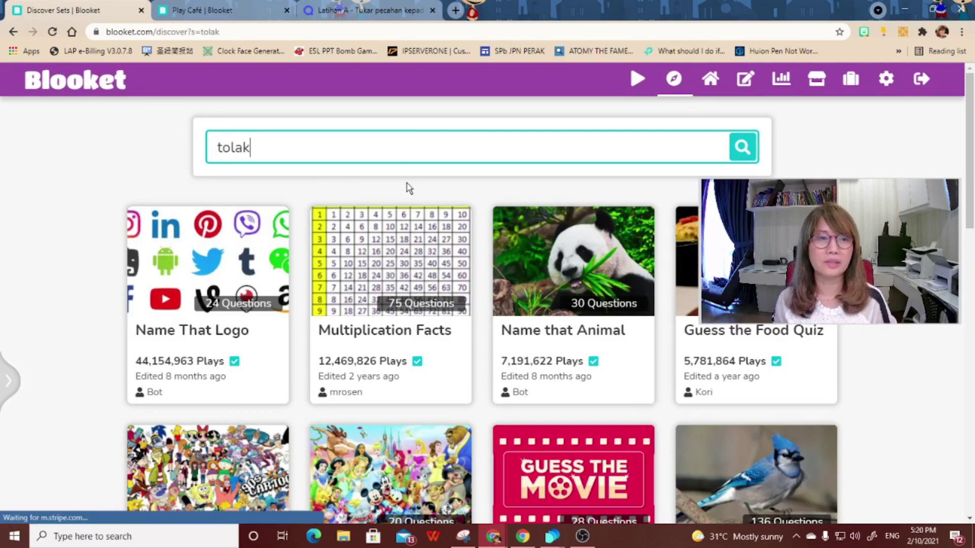
key(Return)
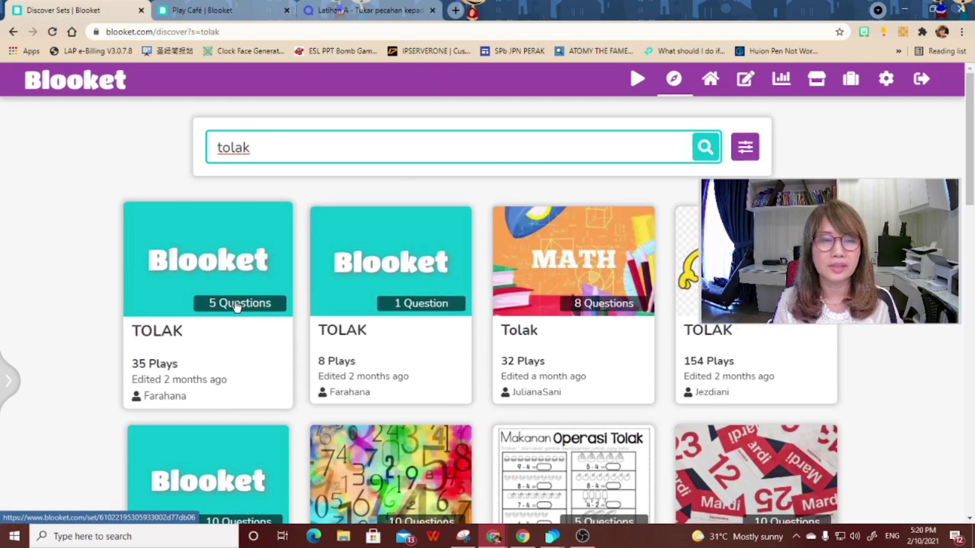
- Open the first TOLAK set, star it as a favourite, and return to the My Sets dashboard
click(233, 271)
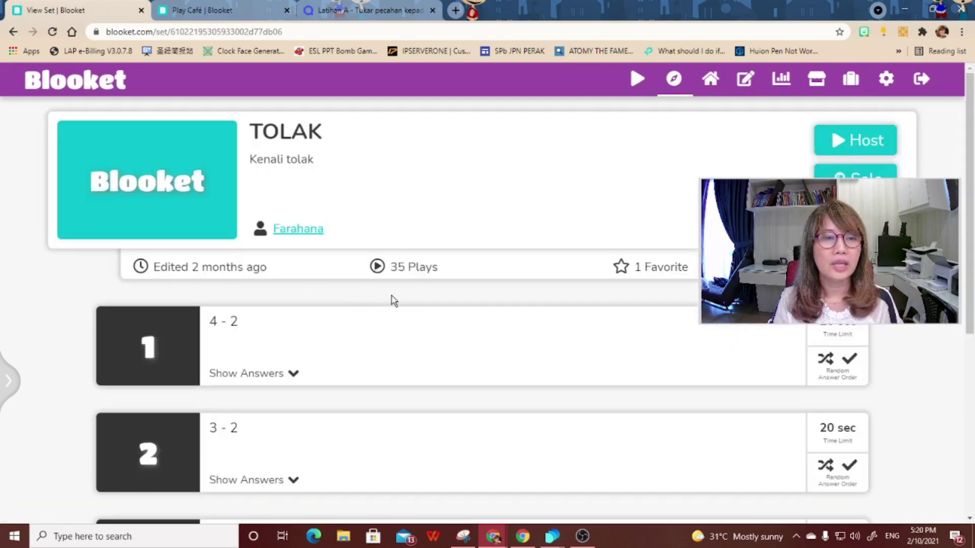
scroll(394, 299, down, 2)
scroll(397, 300, down, 4)
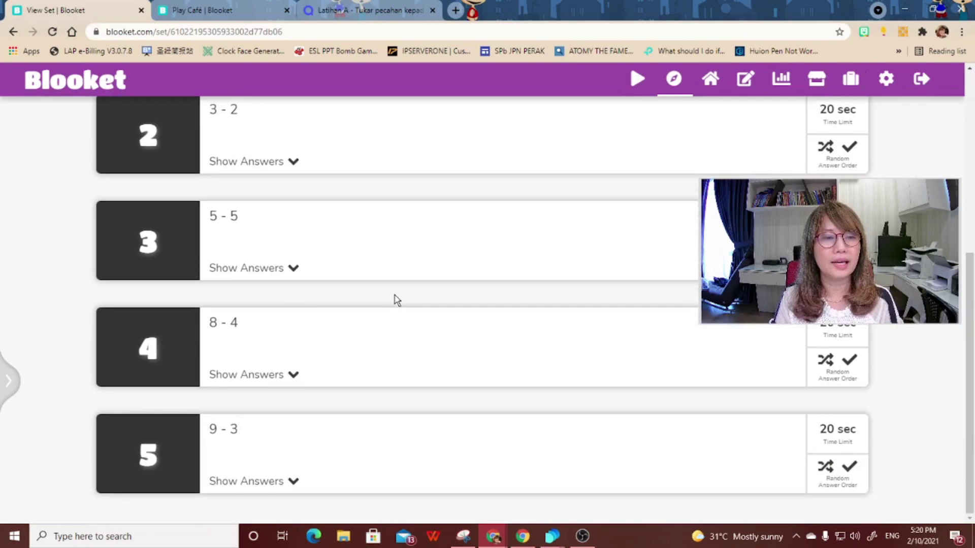
scroll(397, 299, up, 6)
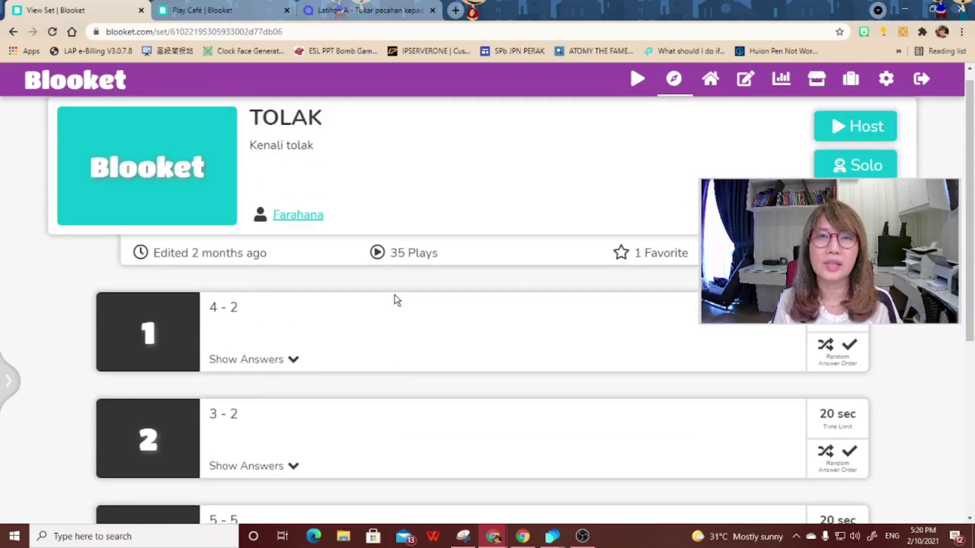
drag(832, 234, 813, 334)
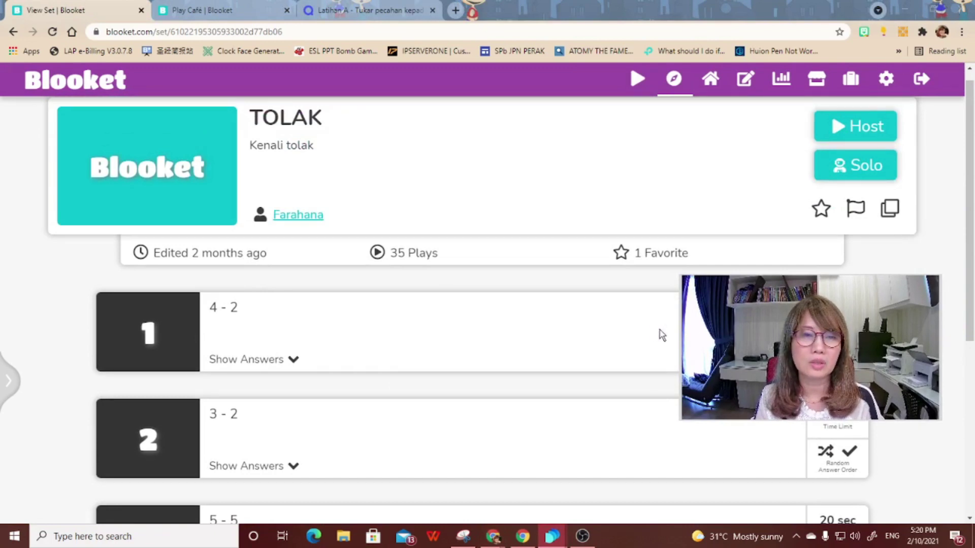
scroll(652, 329, up, 1)
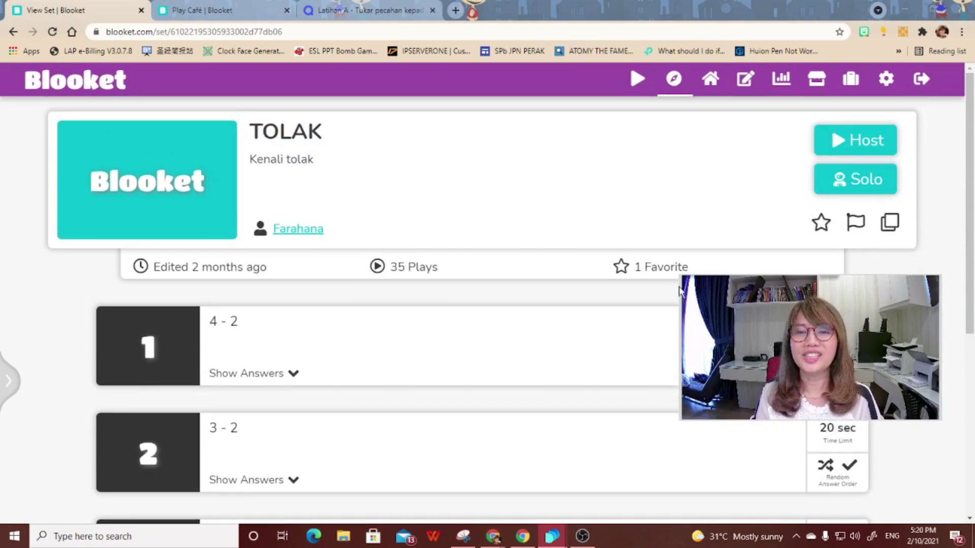
click(821, 223)
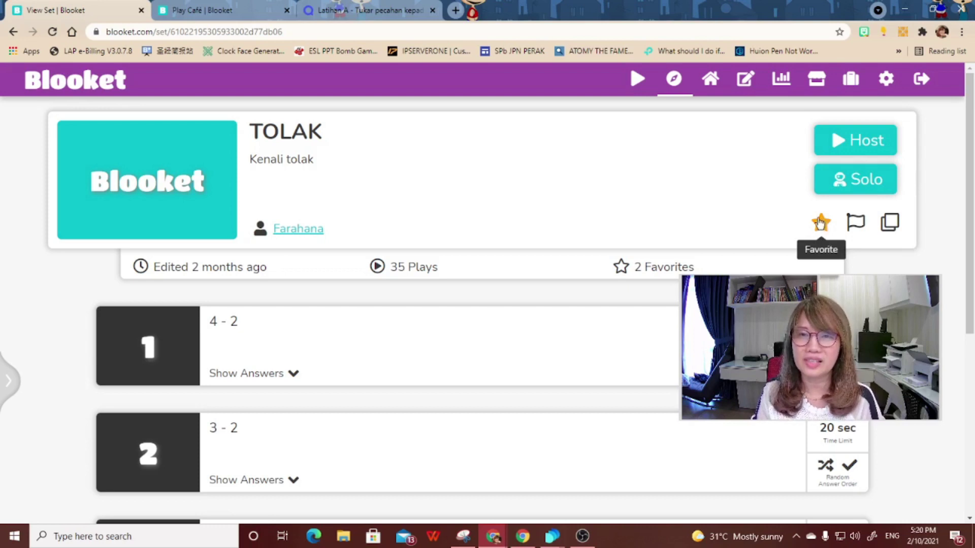
click(701, 81)
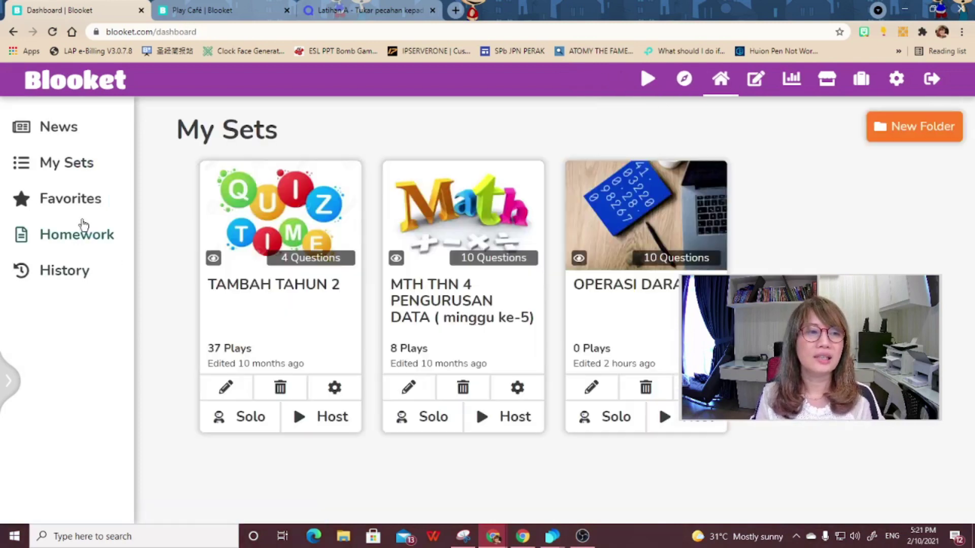
- Show the Favorites list with TOLAK, TAMBAH and the two pecahan sets
click(69, 200)
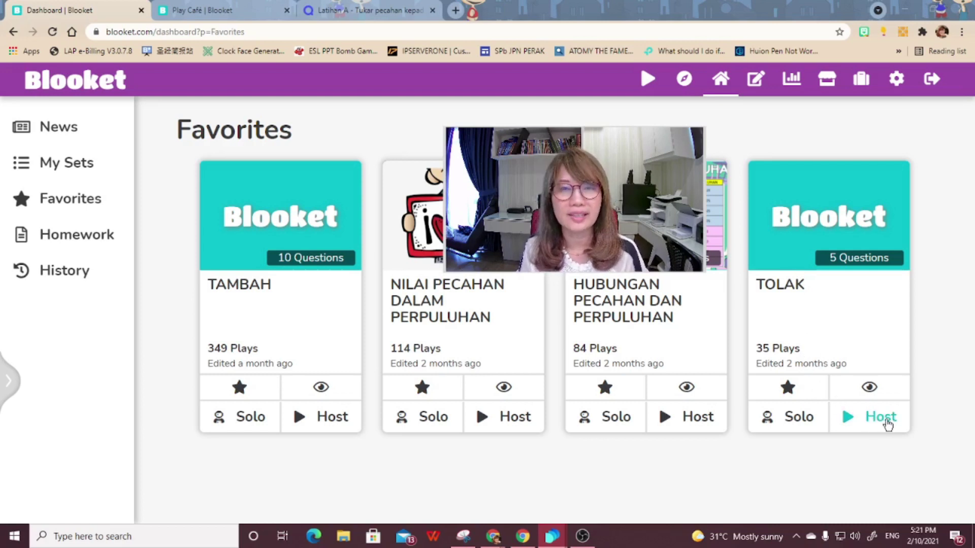
drag(609, 217, 824, 212)
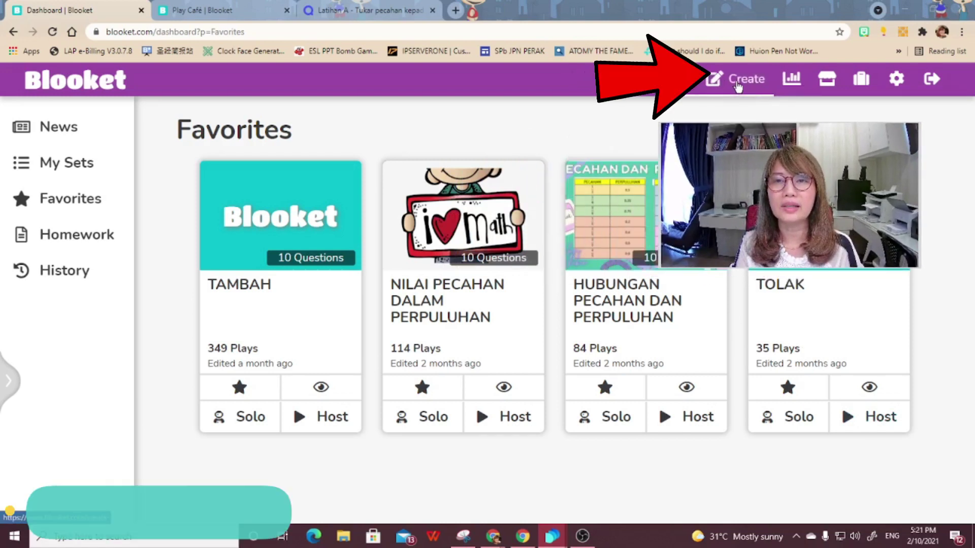
- Start a new untitled, Public question set via Create
click(735, 82)
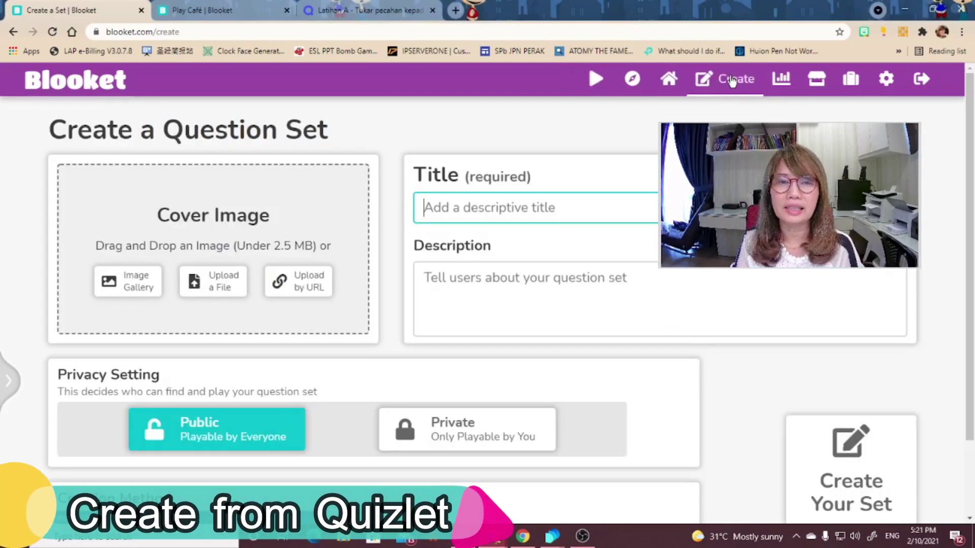
drag(747, 144, 763, 138)
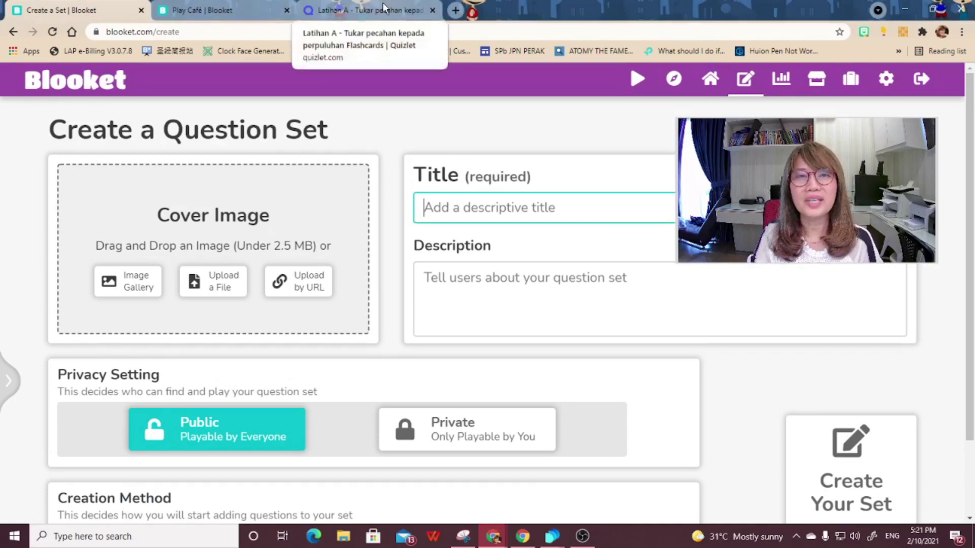
- Copy the six fraction–decimal lines from Quizlet's Latihan A export, then return to Blooket
click(383, 7)
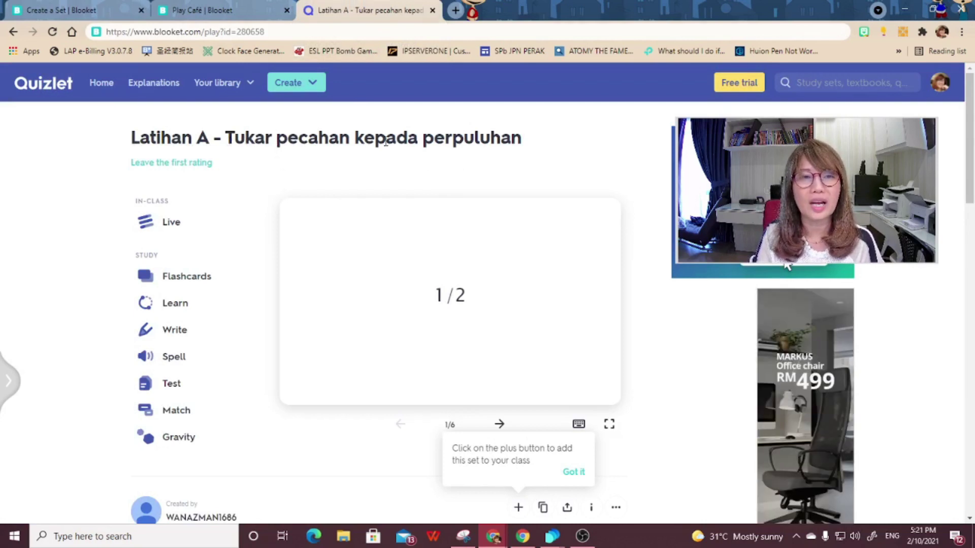
scroll(453, 152, down, 1)
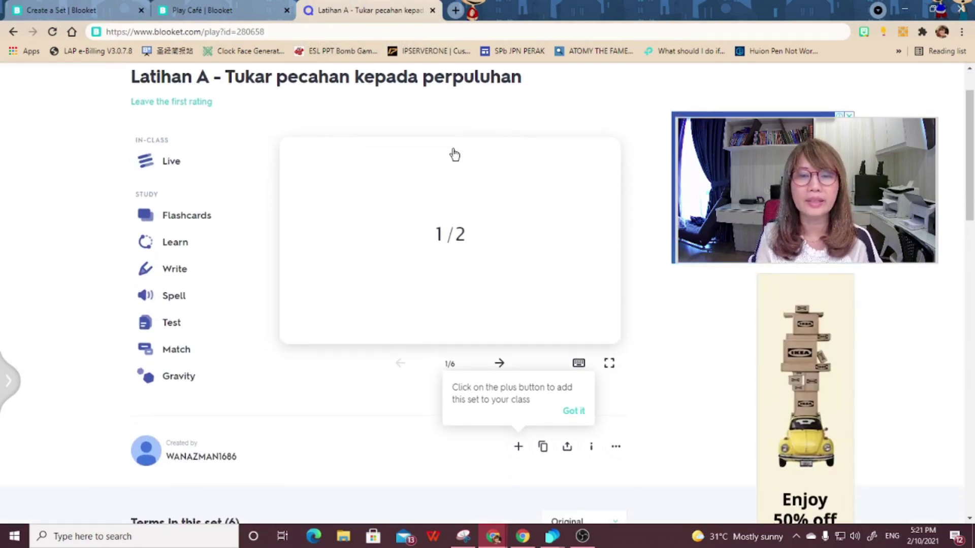
scroll(462, 158, down, 2)
click(615, 325)
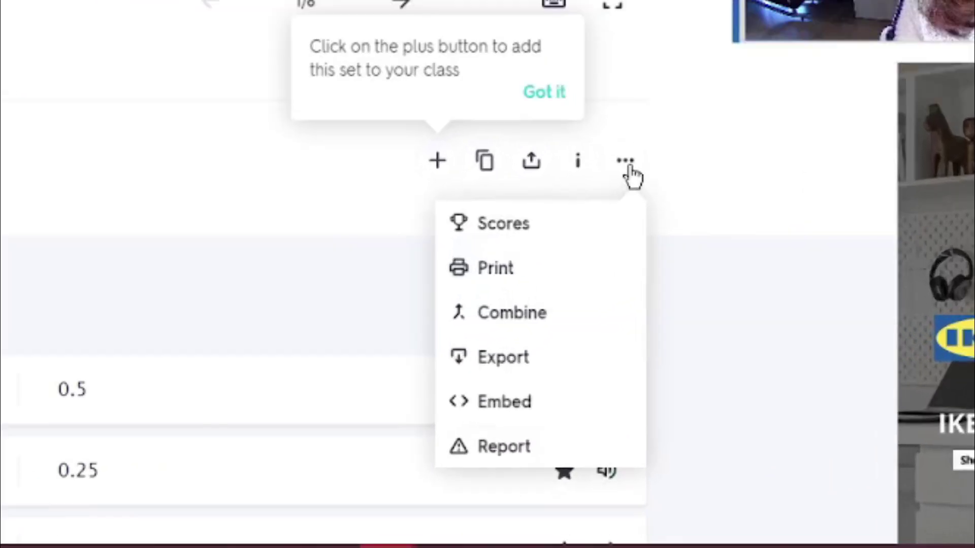
click(519, 366)
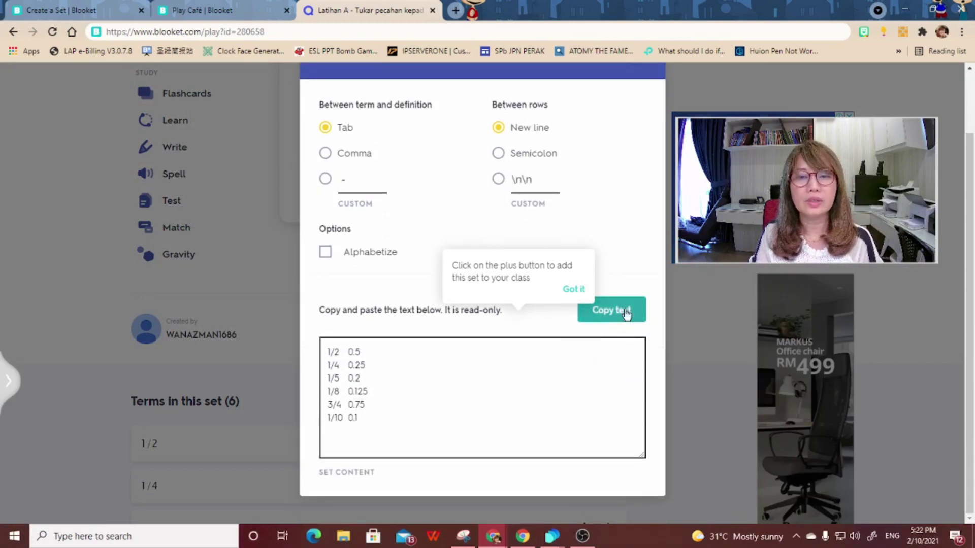
click(618, 310)
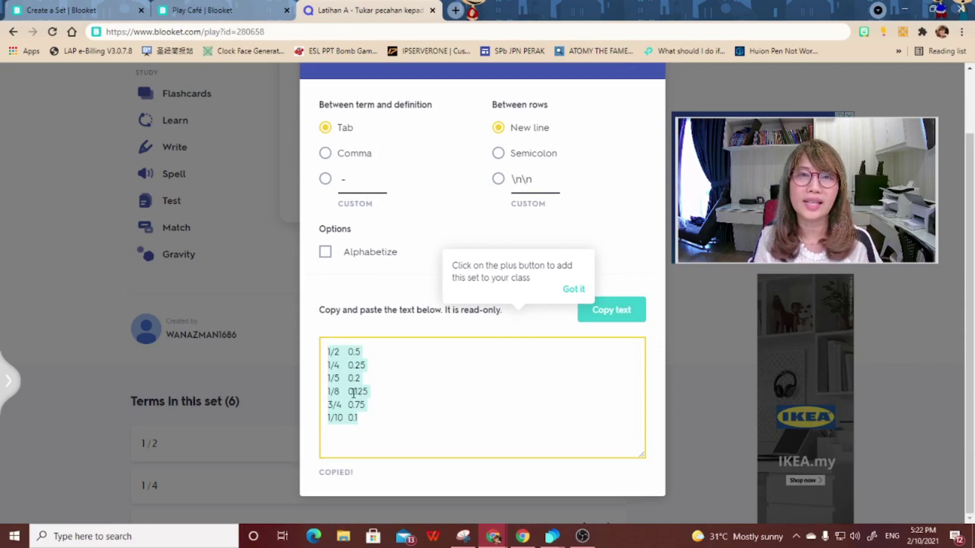
click(71, 12)
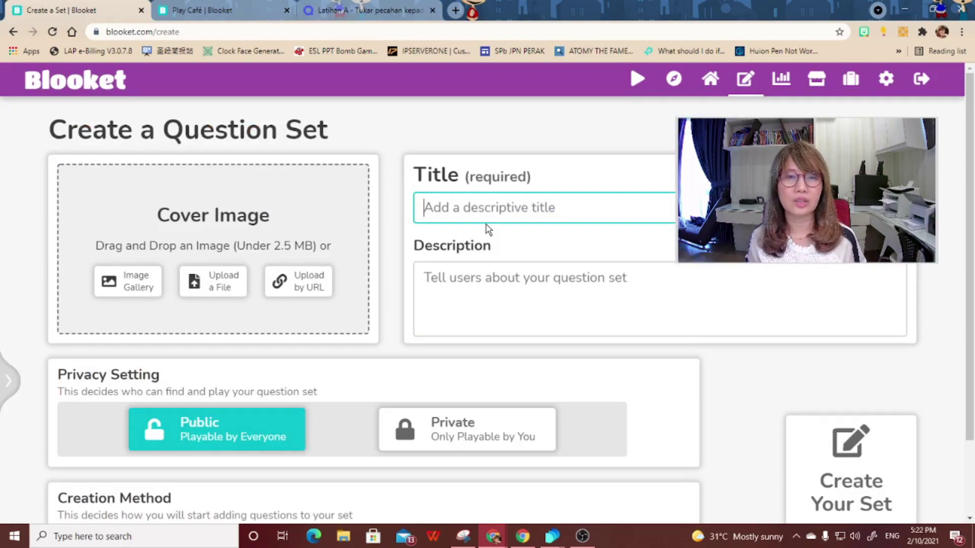
- Enter 'TUKAR PECAHAN KEPADA PERPULUHAN' as the set title, then move to the Description box
text(tu)
key(BackSpace)
key(BackSpace)
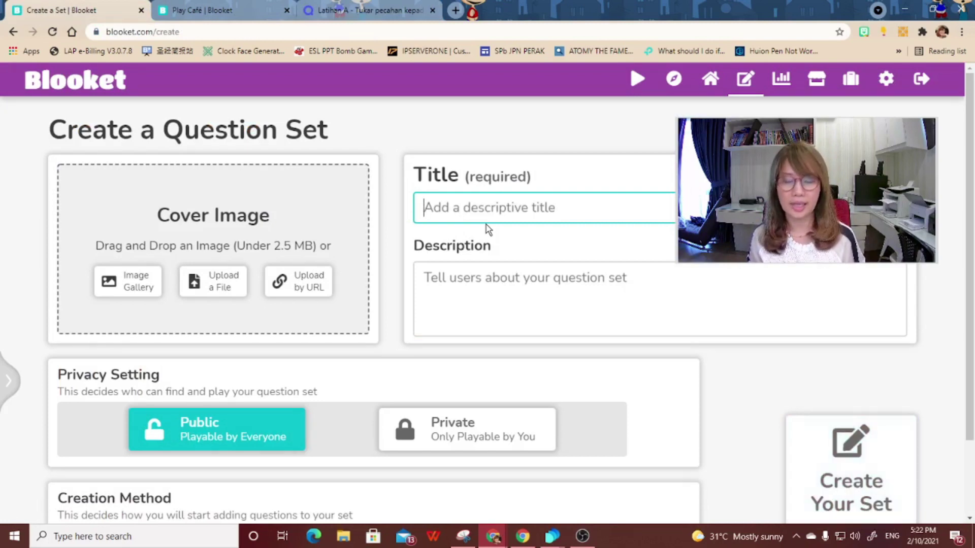
text(TUKAR PECAHA)
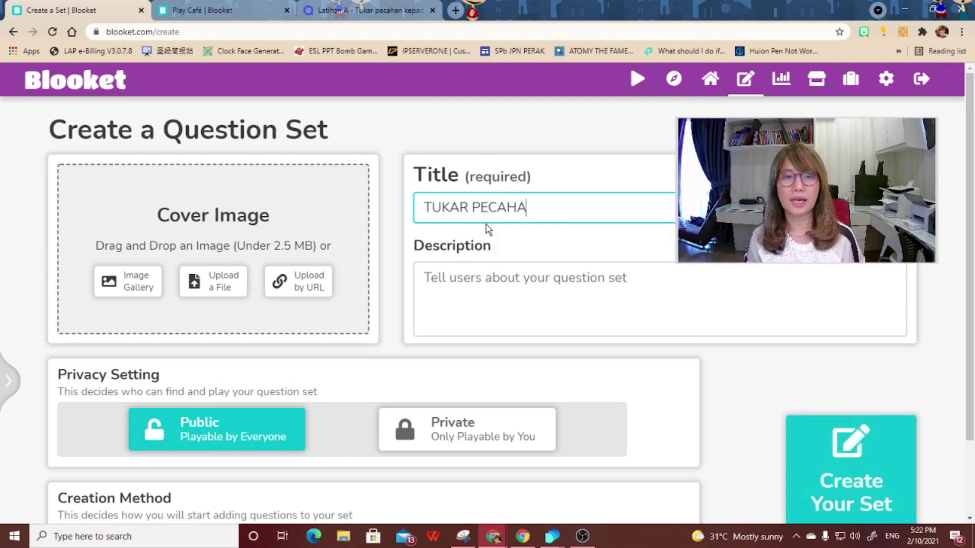
text(N KEPADA PERPULUHA)
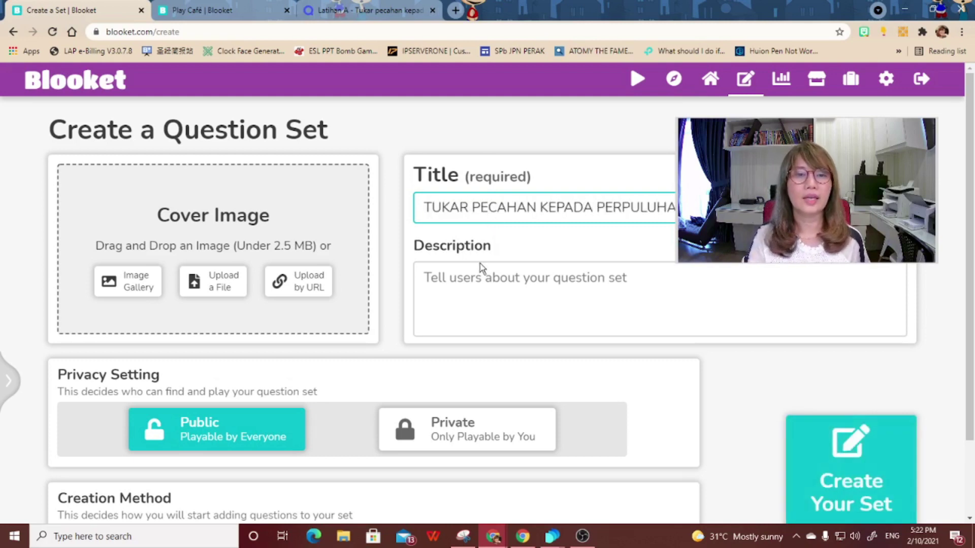
click(489, 290)
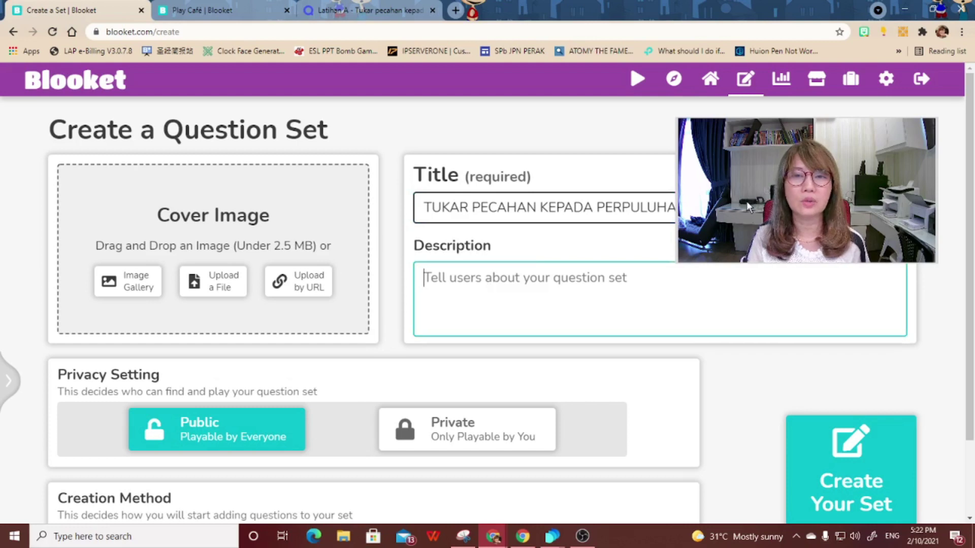
drag(746, 201, 756, 314)
click(478, 282)
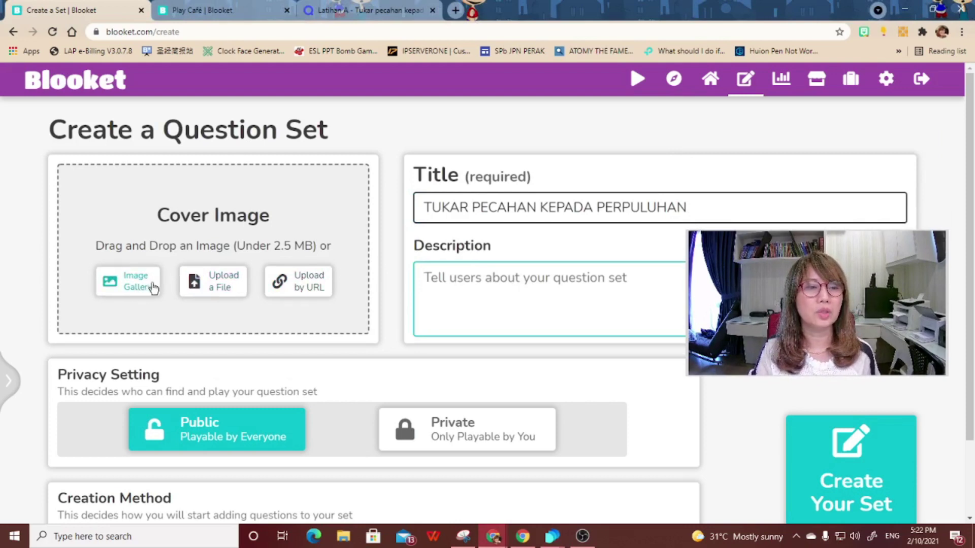
- Search the image gallery for MATH and choose the 10 15 25 blue-wall picture as cover
click(135, 287)
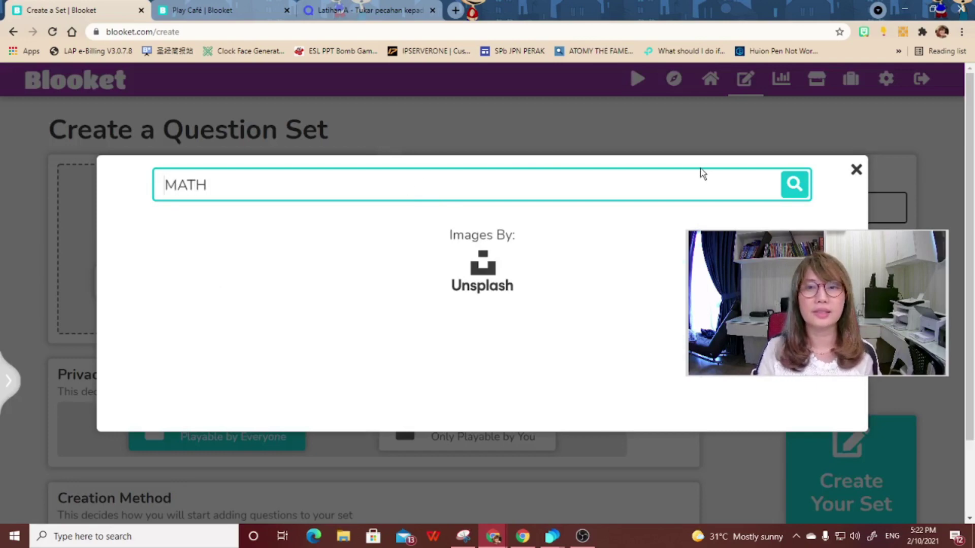
text(MATH)
click(790, 194)
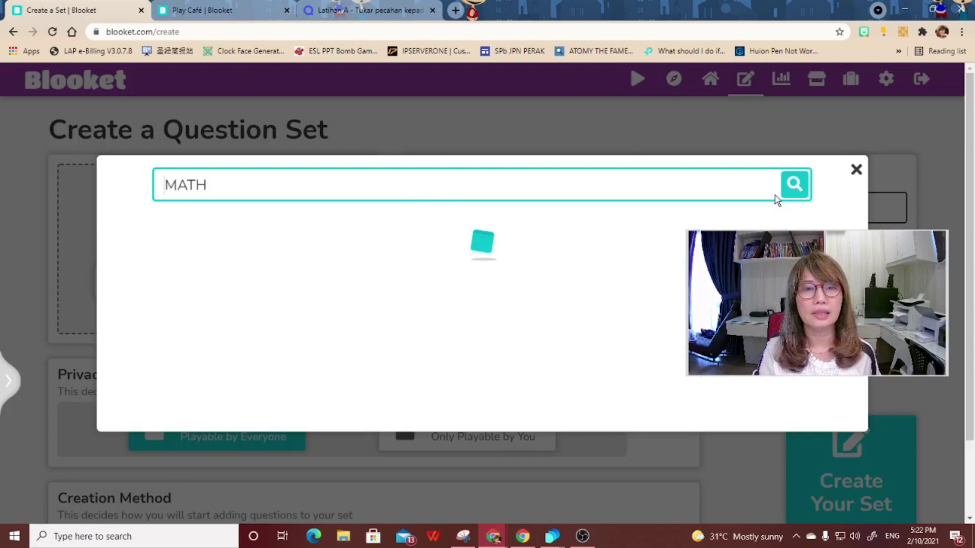
scroll(473, 451, down, 4)
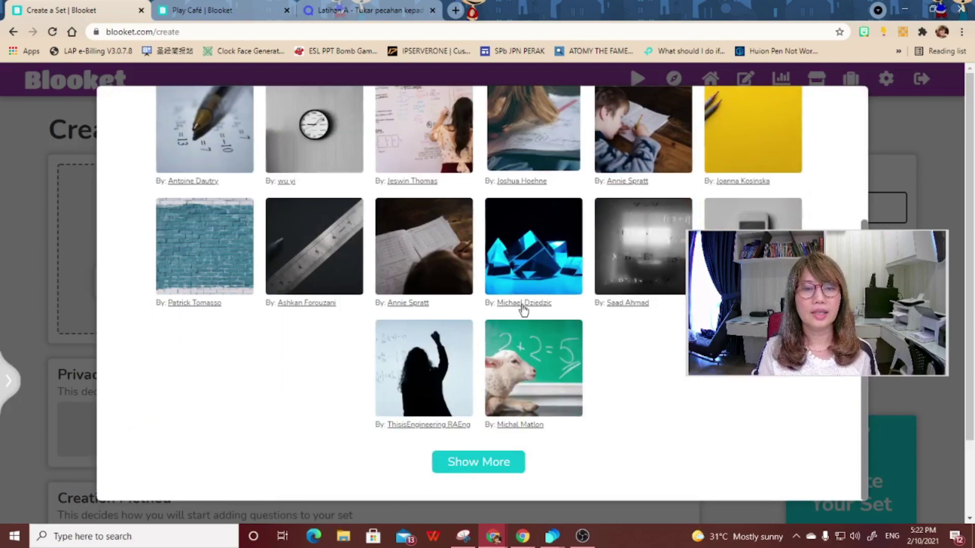
click(480, 460)
scroll(484, 426, down, 7)
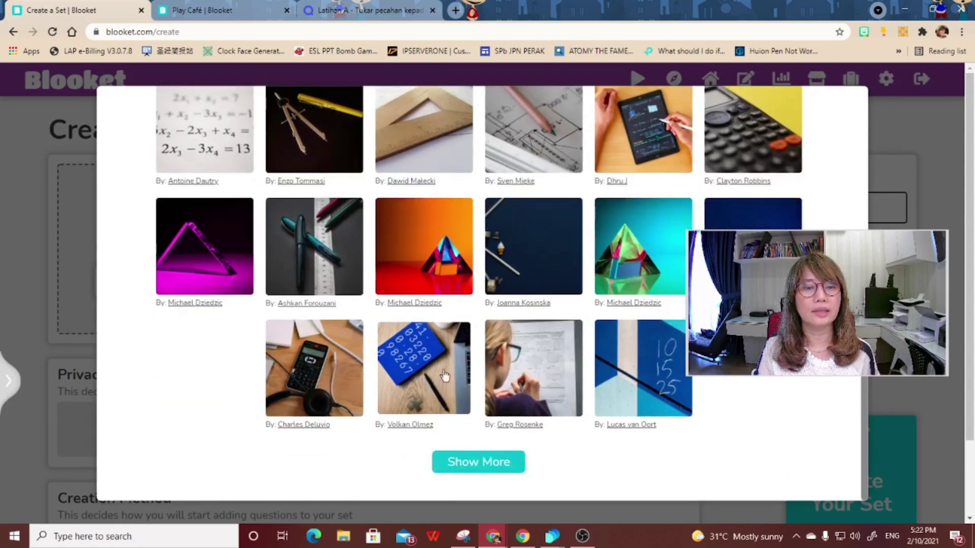
click(617, 374)
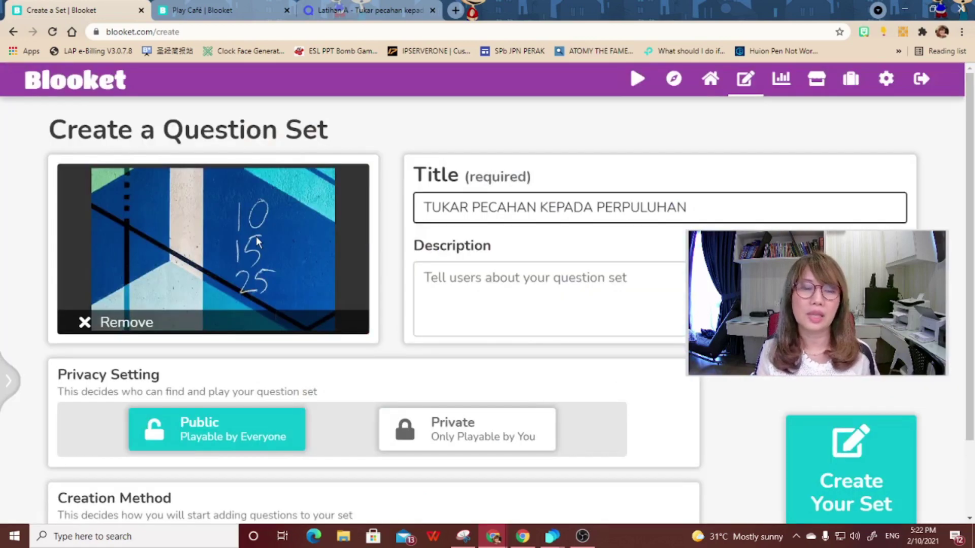
scroll(256, 236, down, 2)
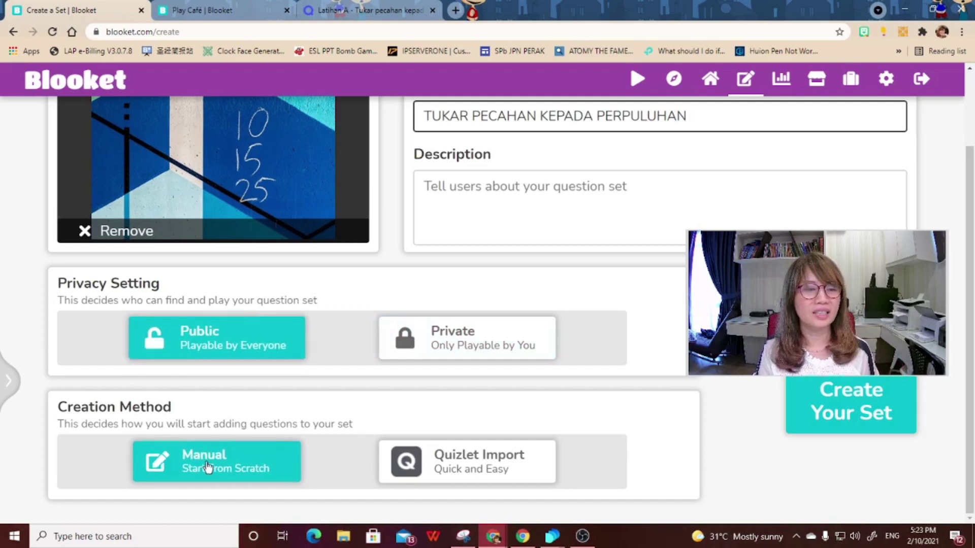
- Import the six copied fraction–decimal pairs from Quizlet as the set's questions
click(478, 465)
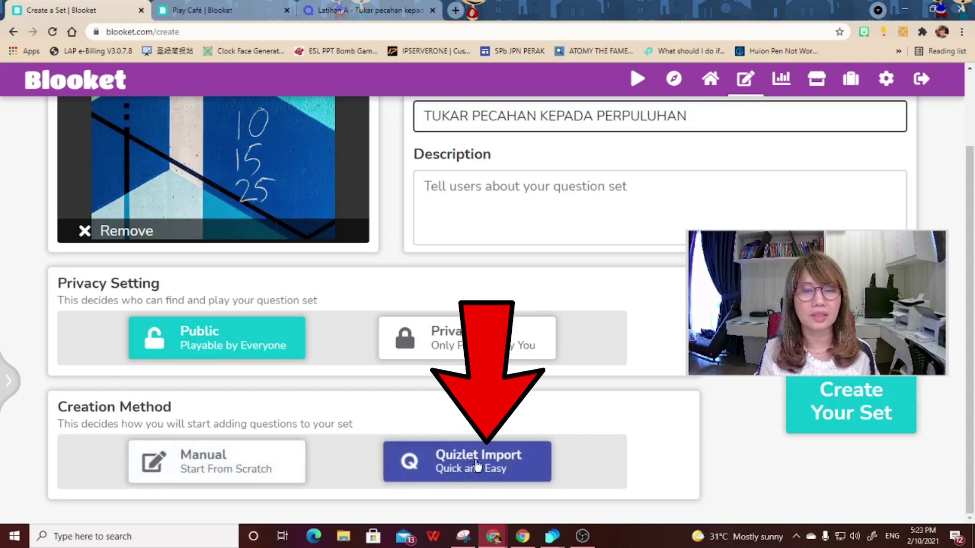
click(838, 415)
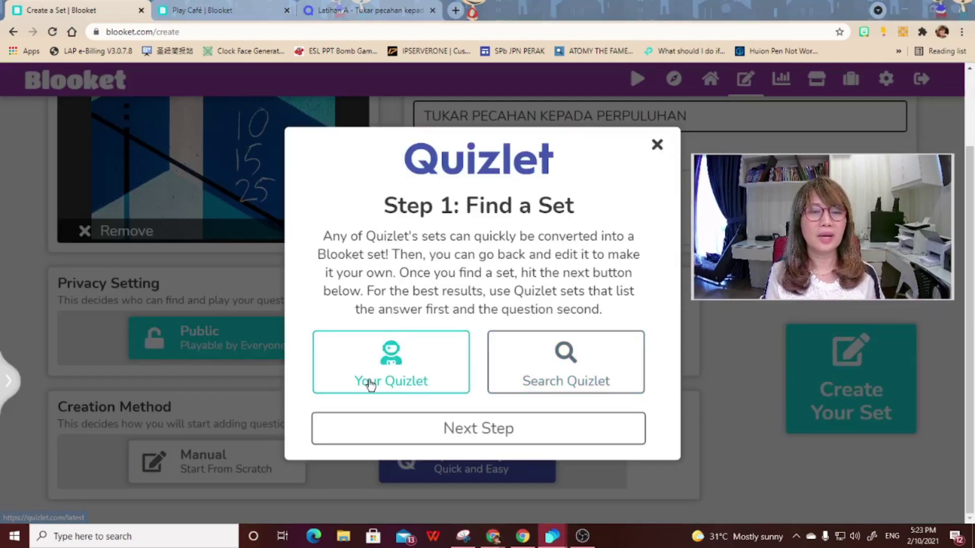
click(500, 431)
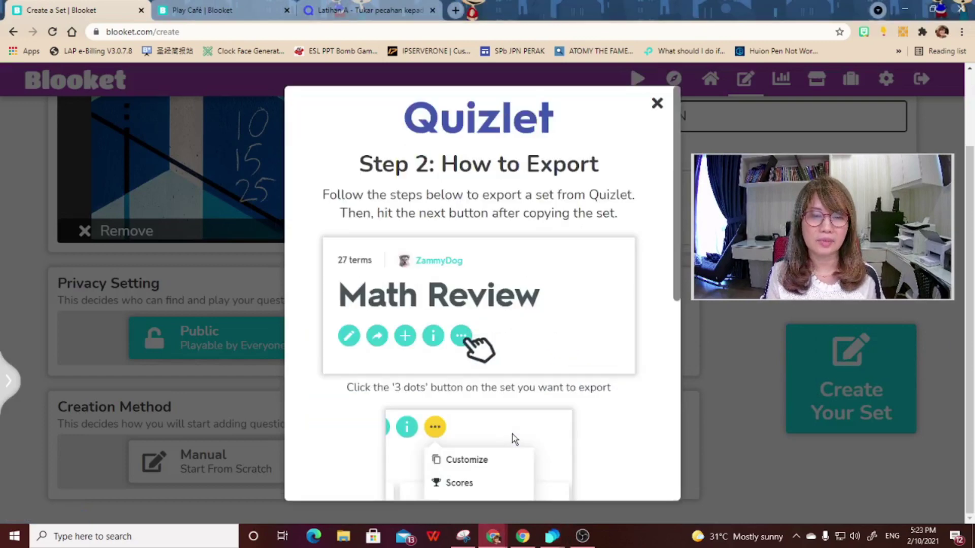
scroll(528, 403, down, 5)
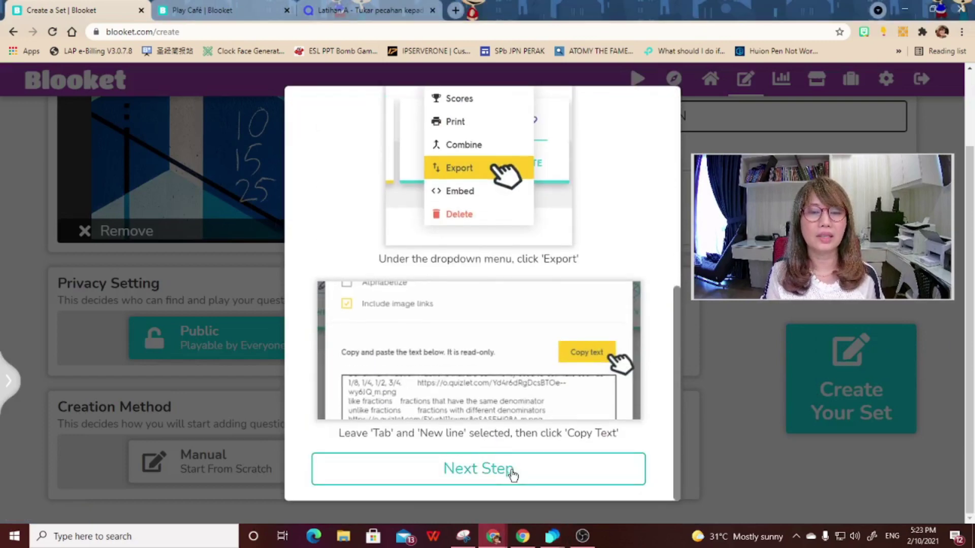
click(513, 472)
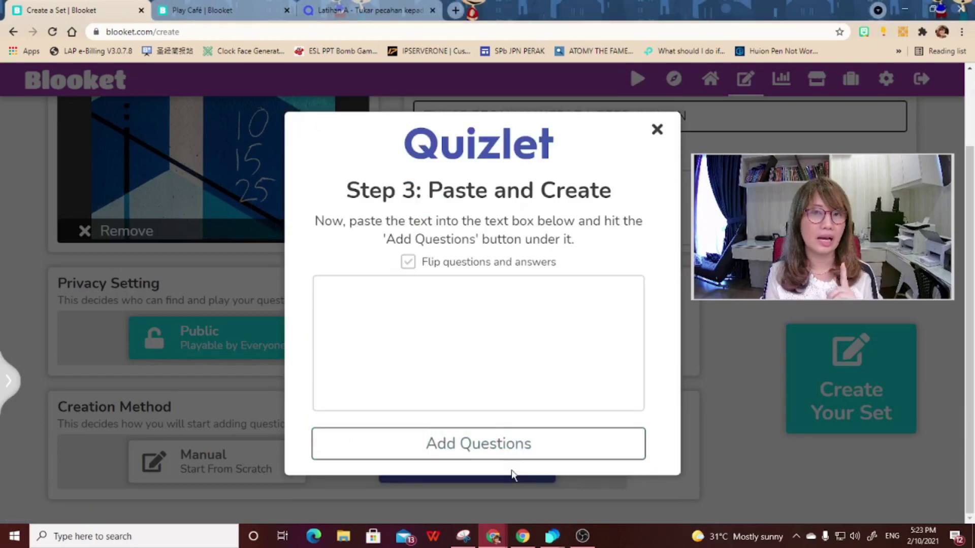
click(344, 294)
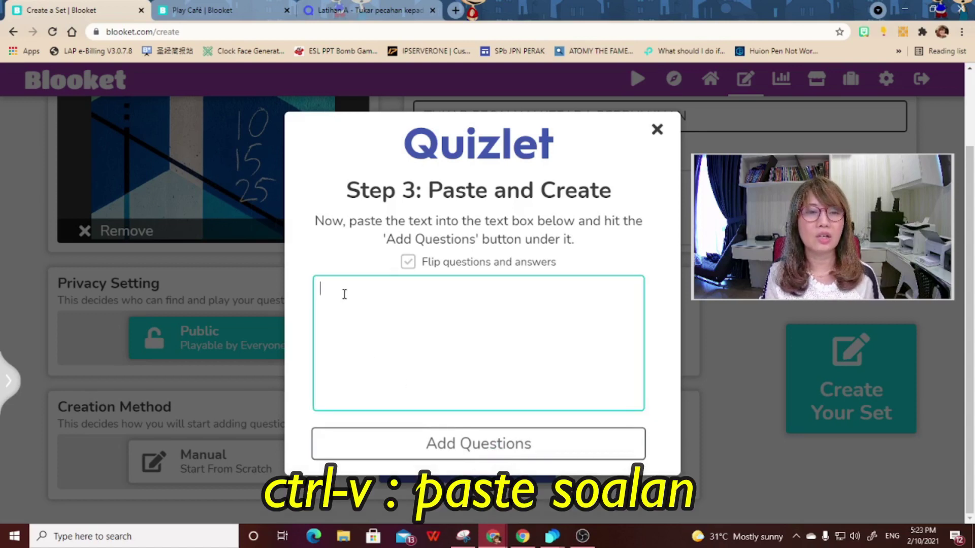
key(ctrl+v)
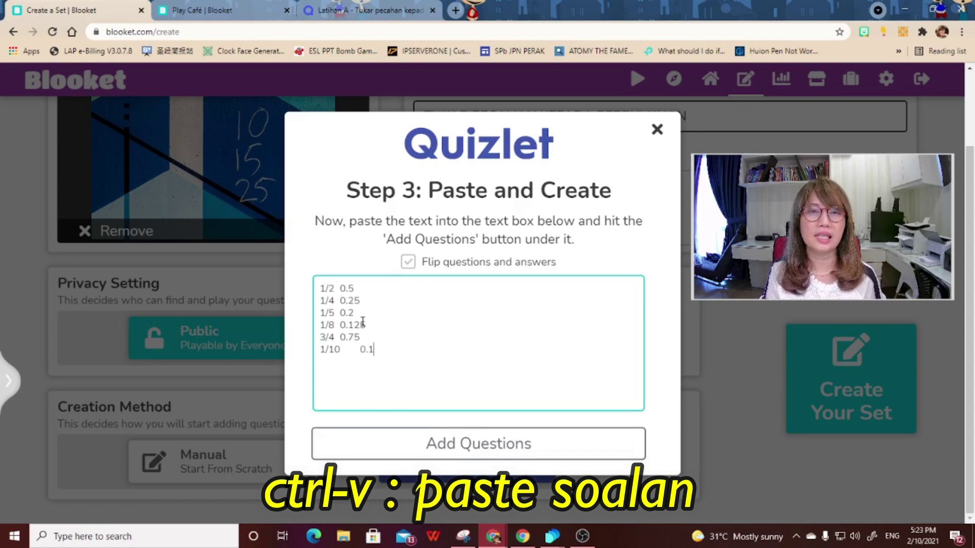
click(498, 444)
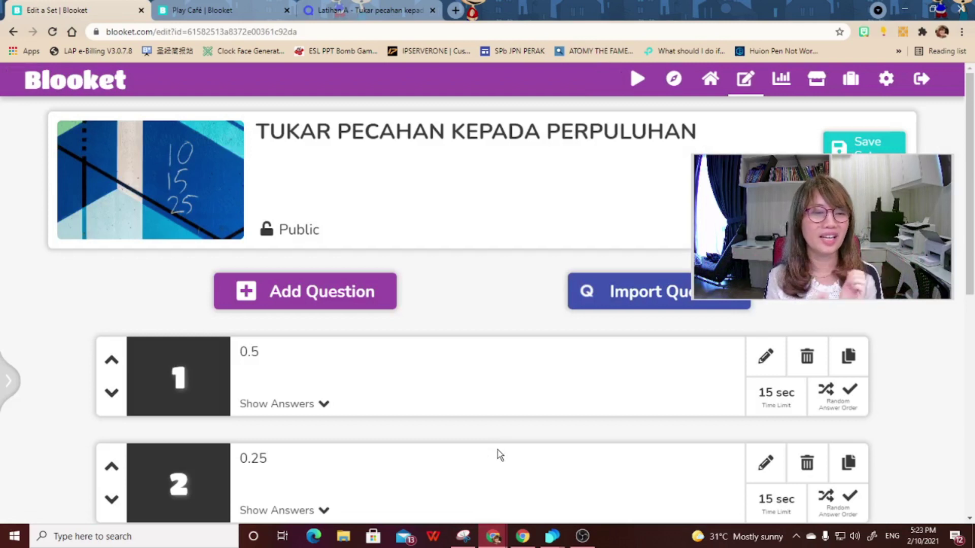
scroll(304, 362, down, 3)
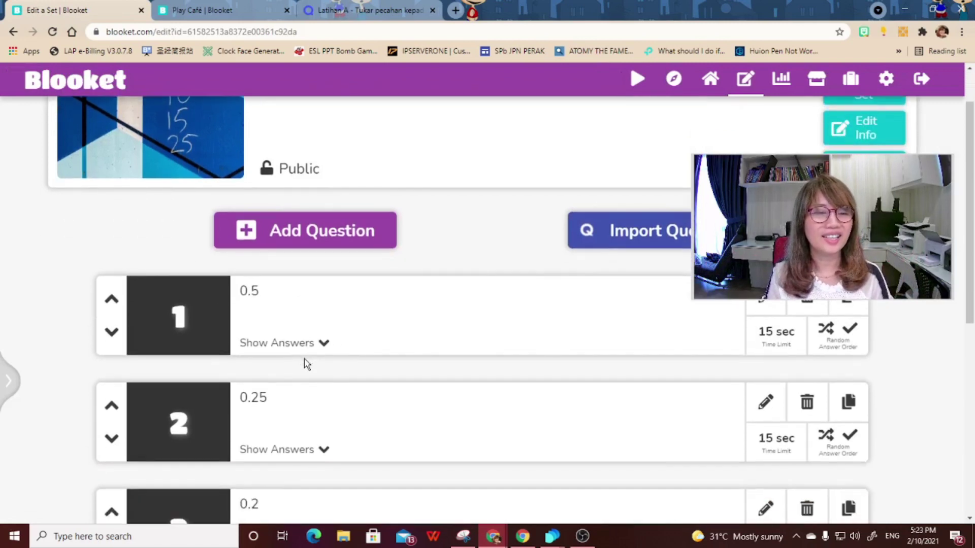
click(299, 291)
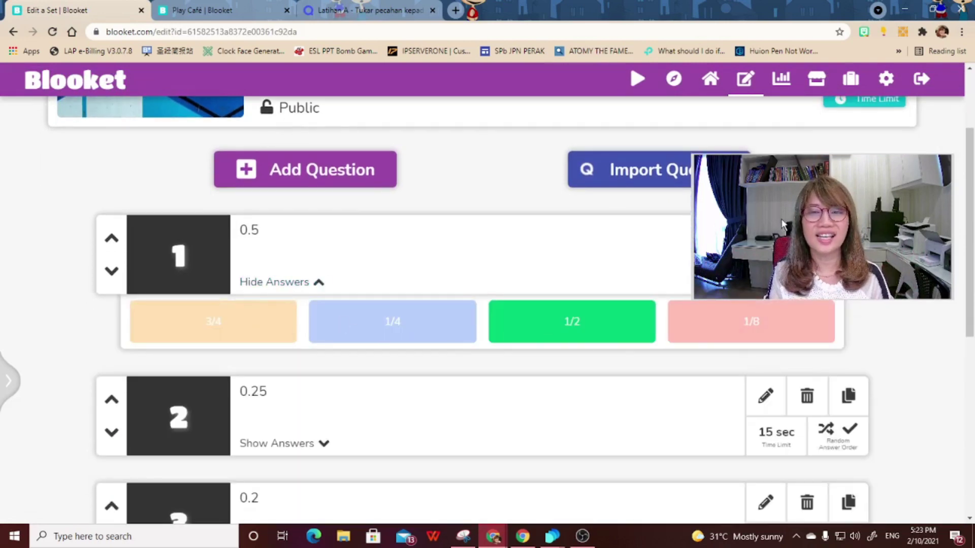
drag(776, 242, 753, 152)
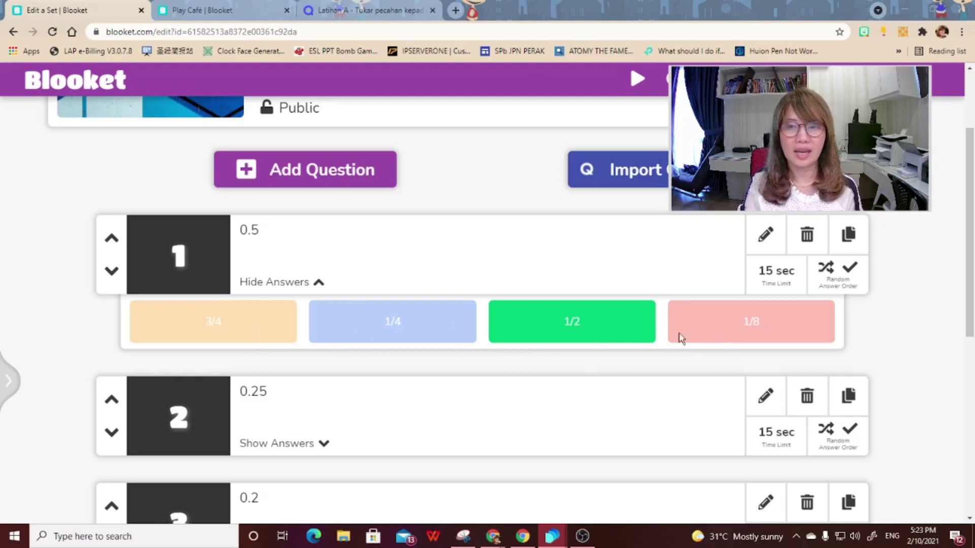
click(319, 286)
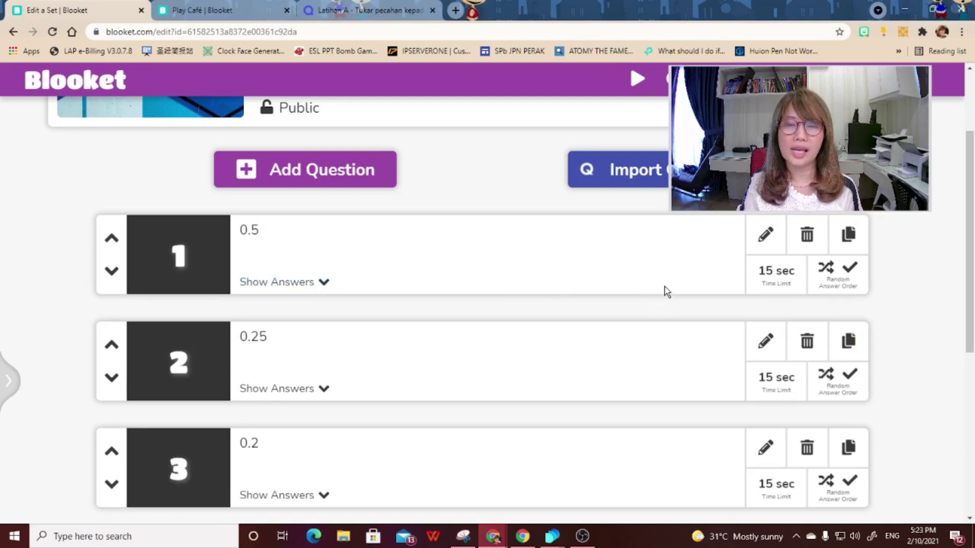
click(765, 233)
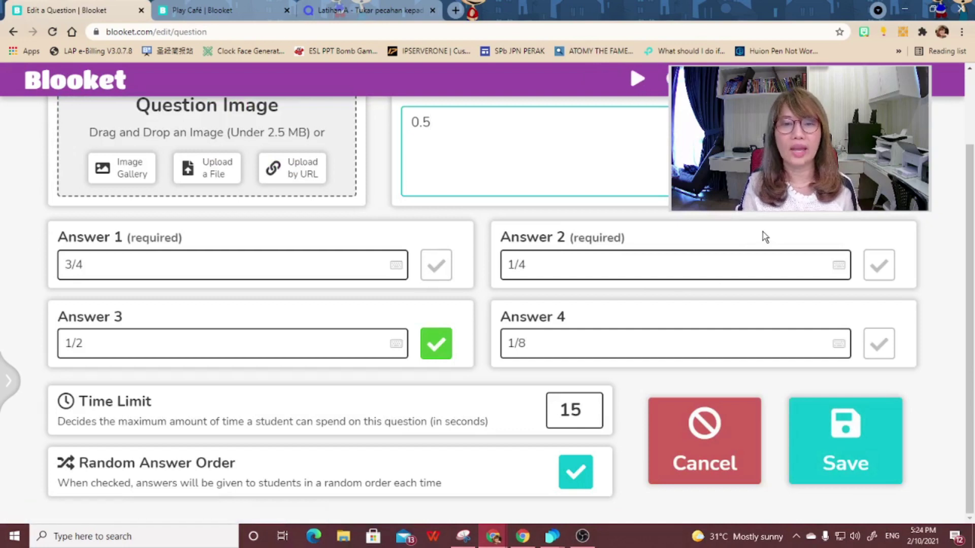
click(868, 457)
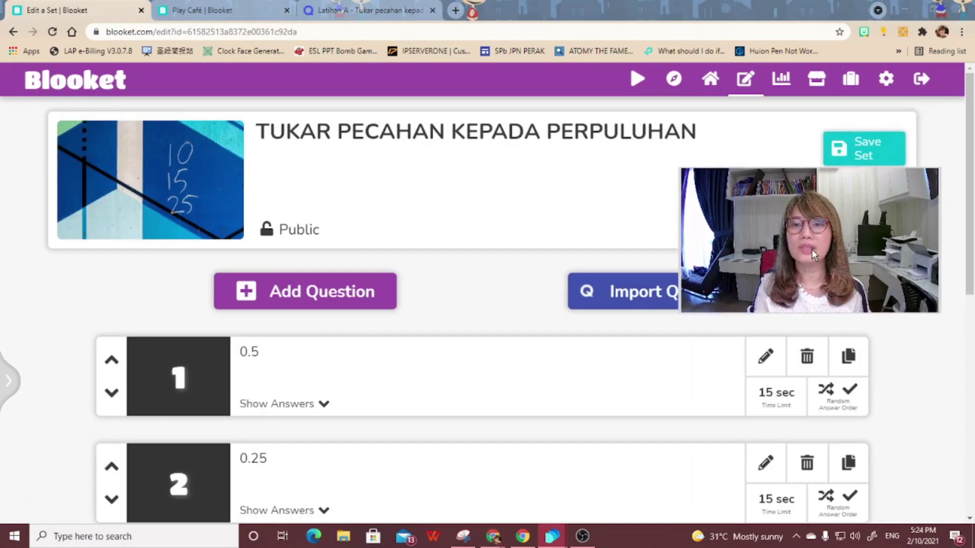
- Save the TUKAR PECAHAN KEPADA PERPULUHAN set with its 6 questions to My Sets
click(885, 150)
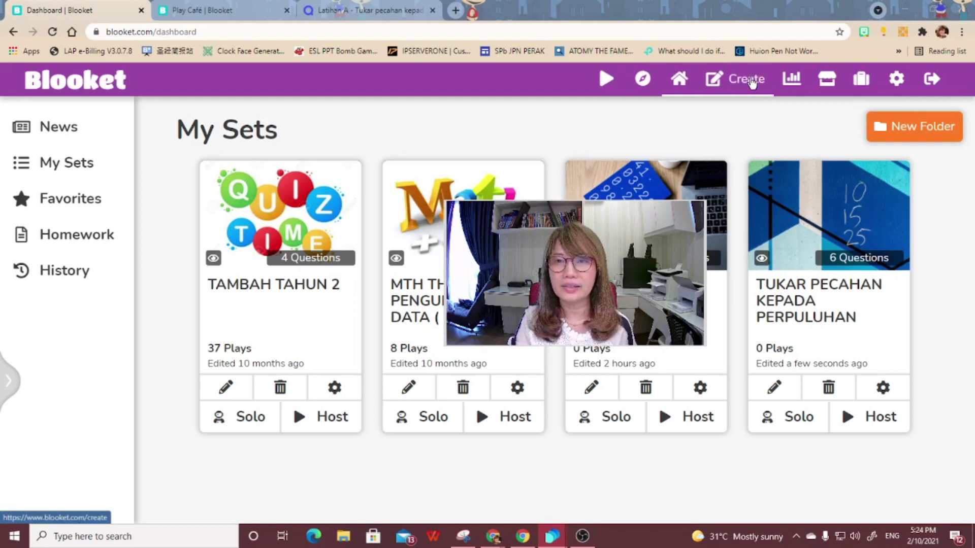
- Create a new public set titled TEST using manual question entry
click(751, 82)
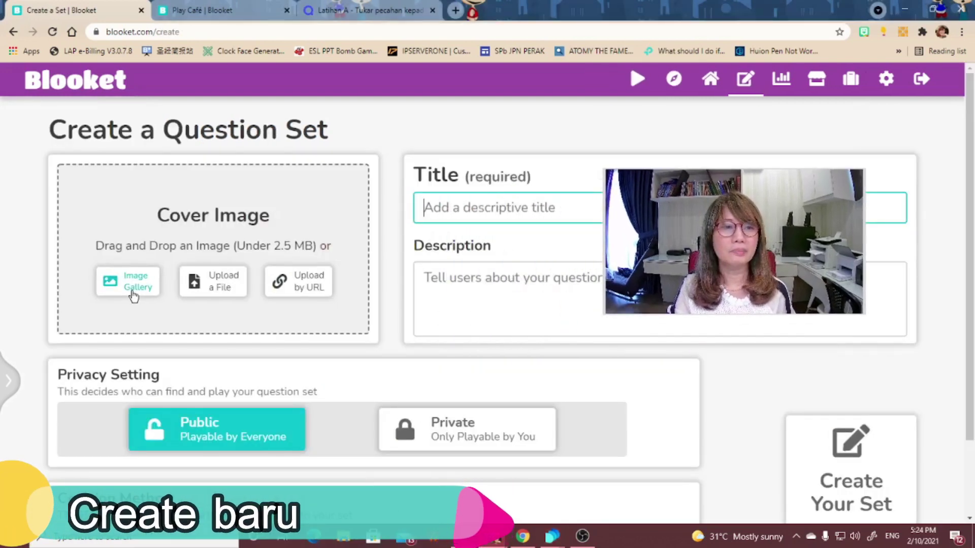
scroll(375, 315, down, 2)
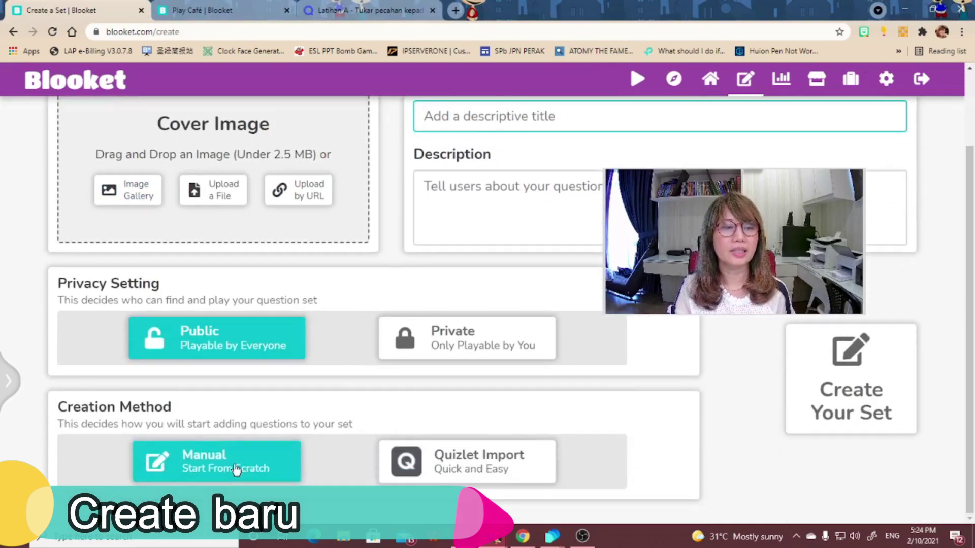
click(835, 389)
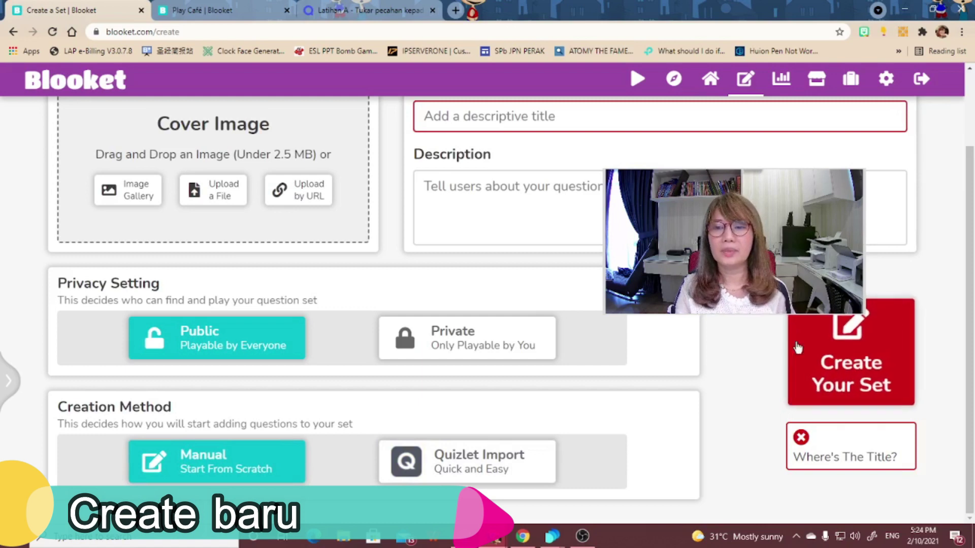
click(559, 124)
scroll(560, 128, up, 1)
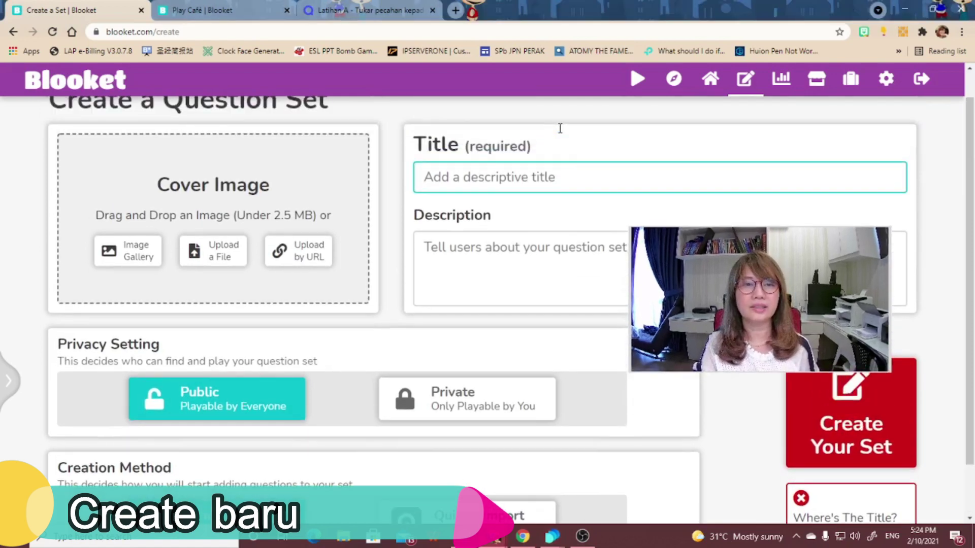
text(TEST)
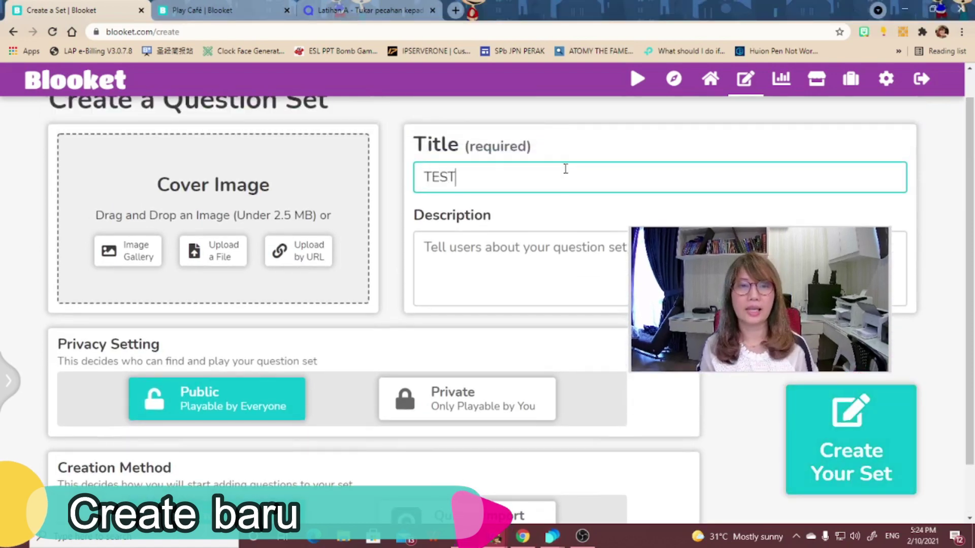
scroll(565, 199, down, 1)
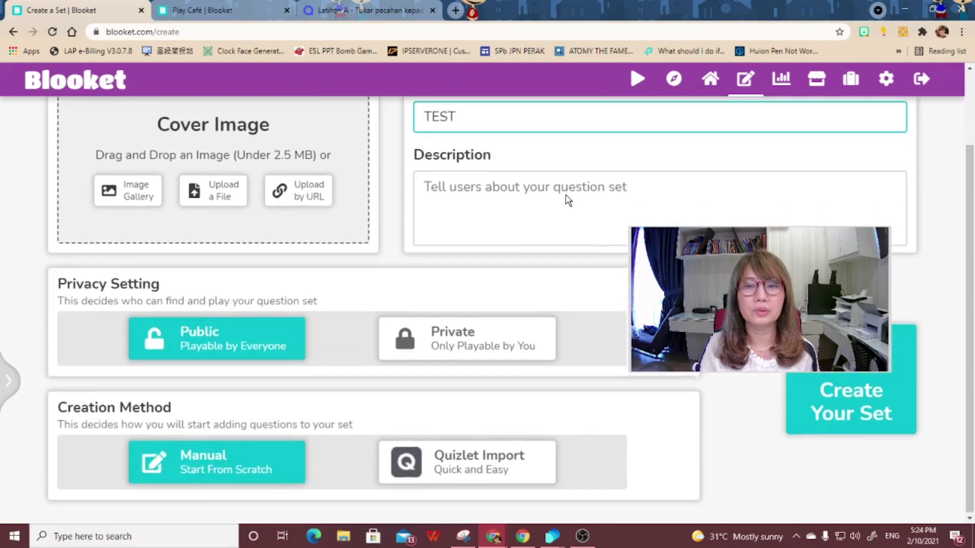
click(847, 408)
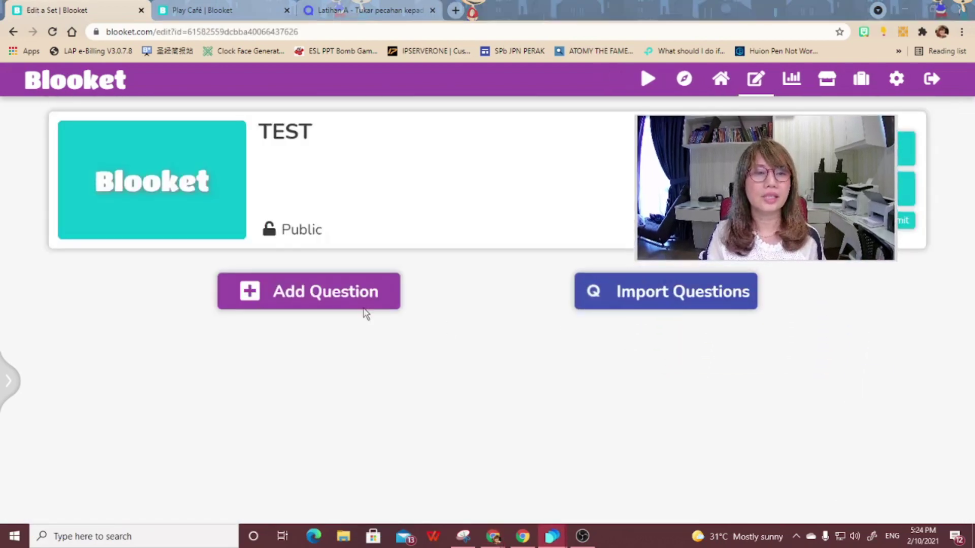
- Add a blank question to TEST, try its four answer fields, then return to the dashboard unsaved
click(344, 294)
scroll(432, 325, down, 1)
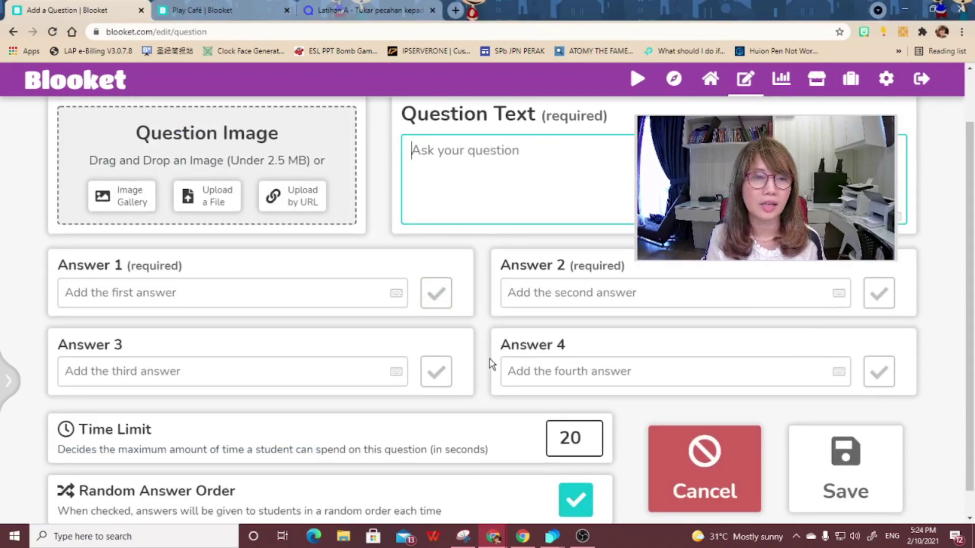
click(109, 294)
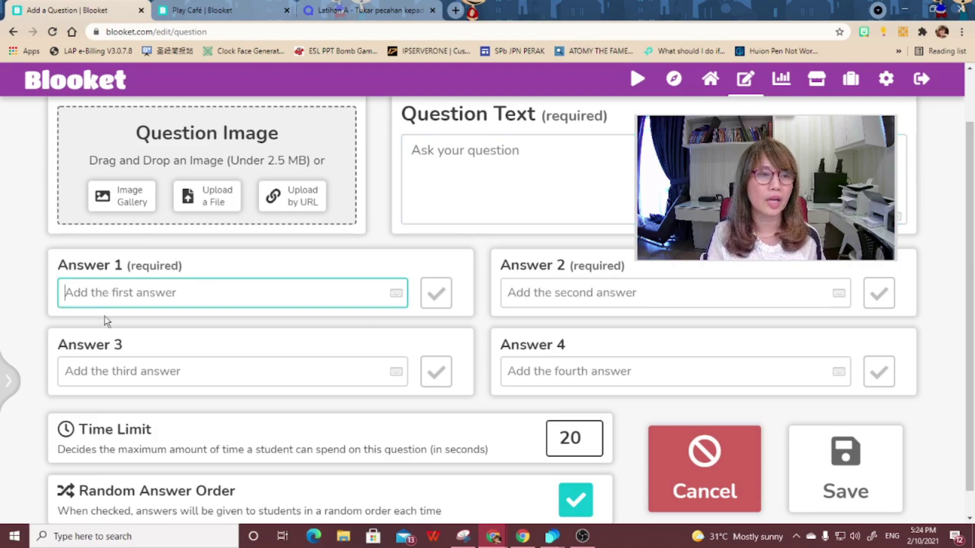
click(117, 371)
click(618, 296)
click(562, 371)
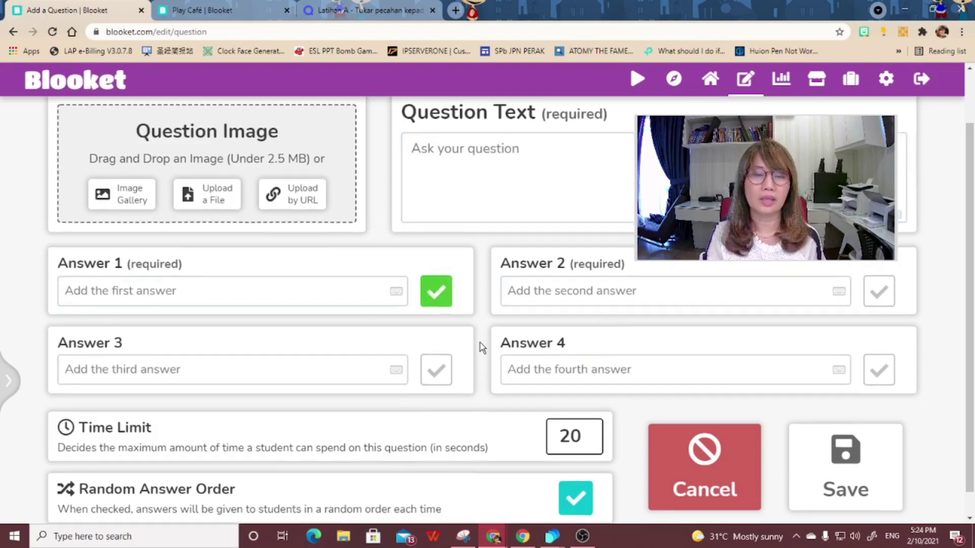
scroll(481, 348, down, 1)
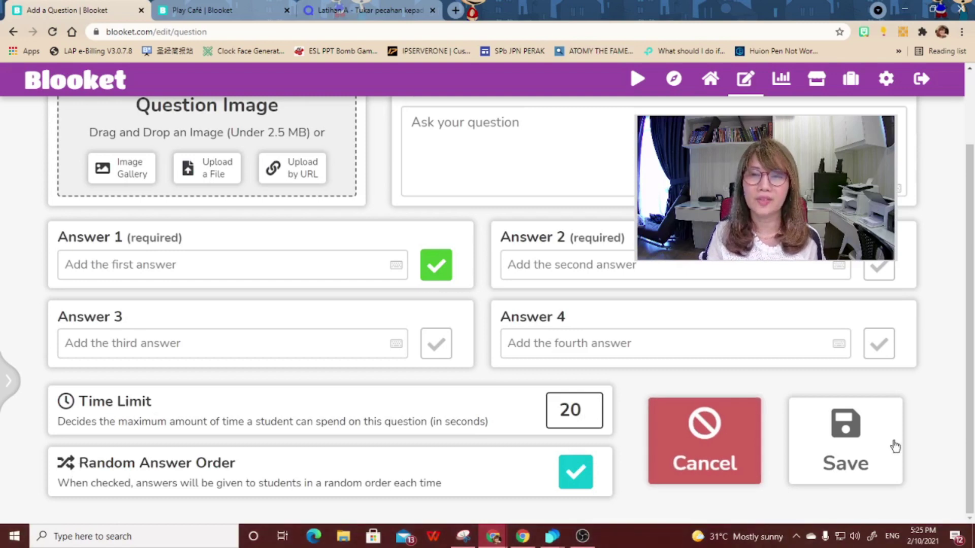
scroll(894, 446, up, 2)
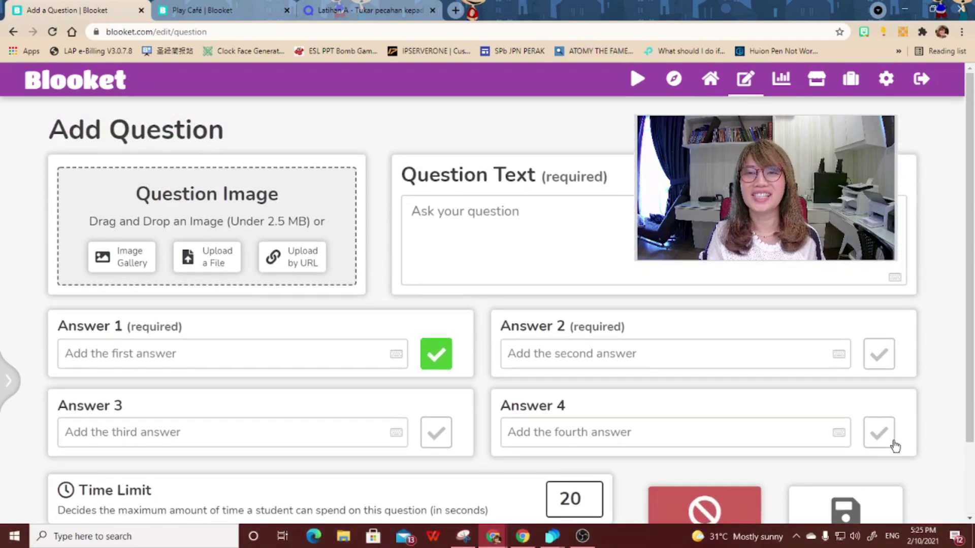
drag(816, 251, 863, 257)
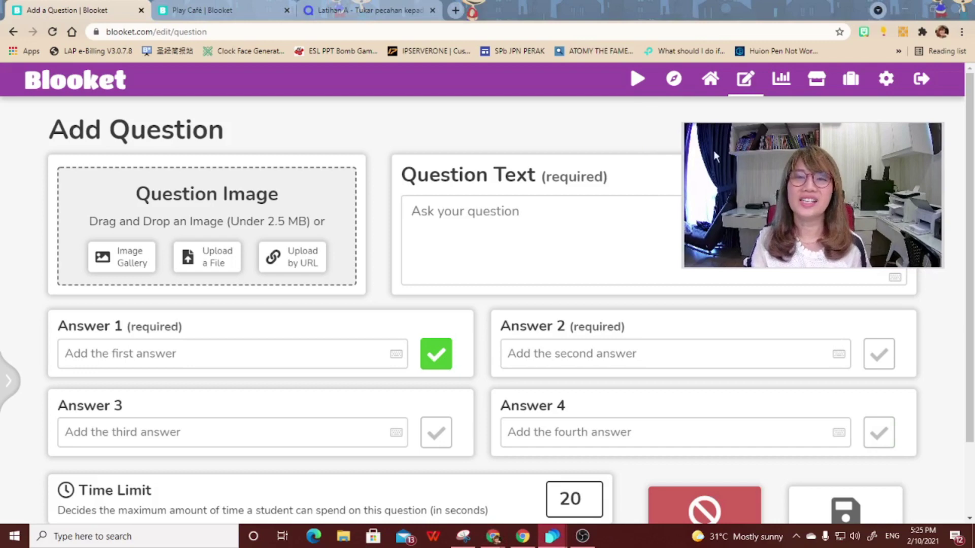
click(720, 81)
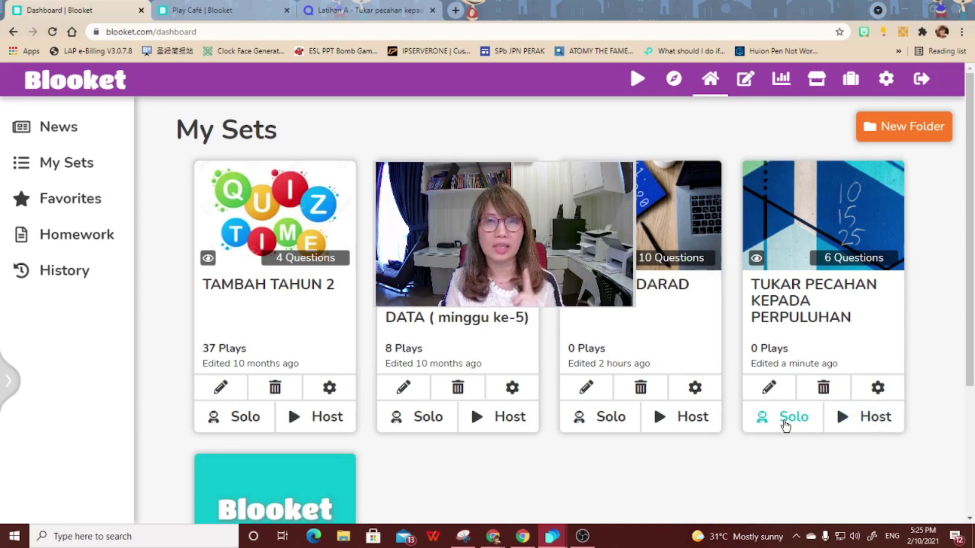
- Open the host page for the fraction-to-decimal set and browse the game modes
click(869, 419)
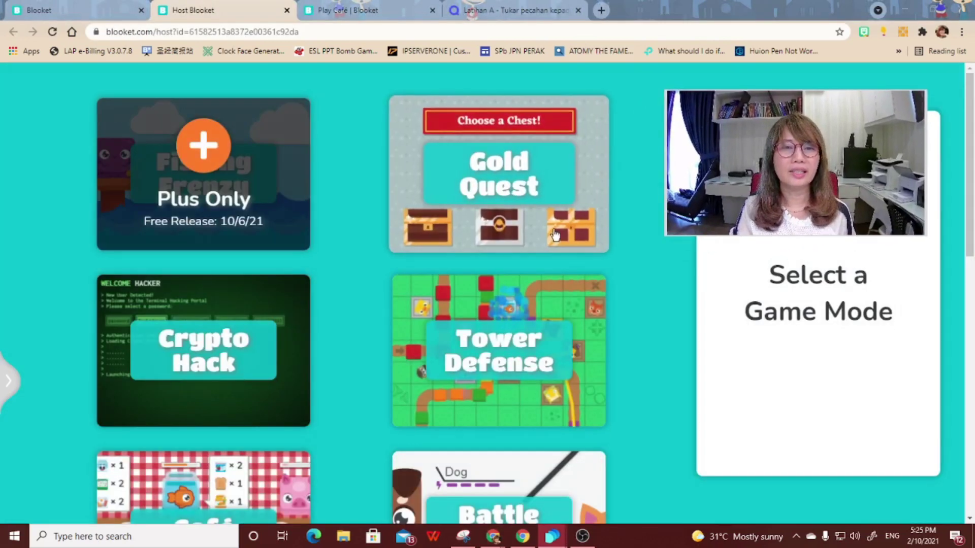
scroll(554, 235, down, 5)
scroll(555, 235, down, 6)
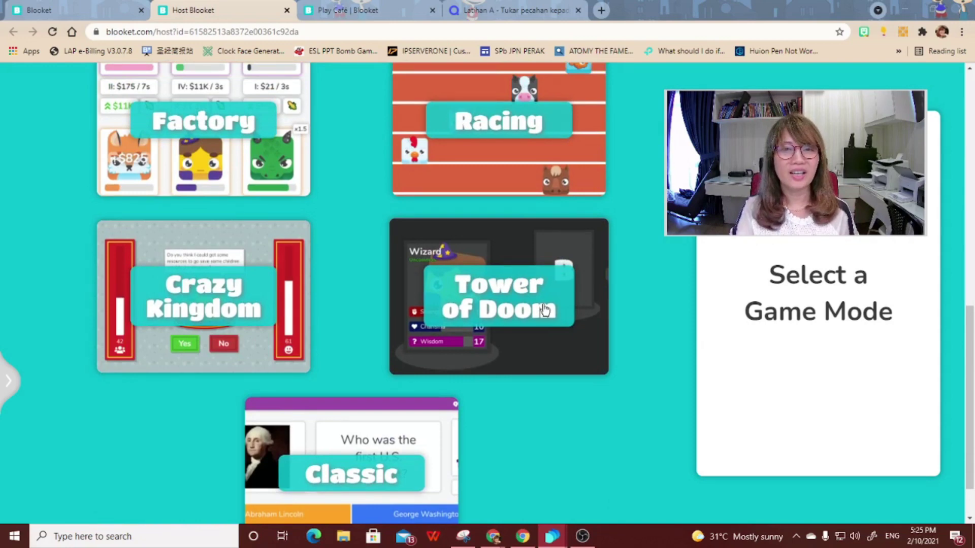
scroll(550, 286, up, 11)
scroll(536, 312, up, 1)
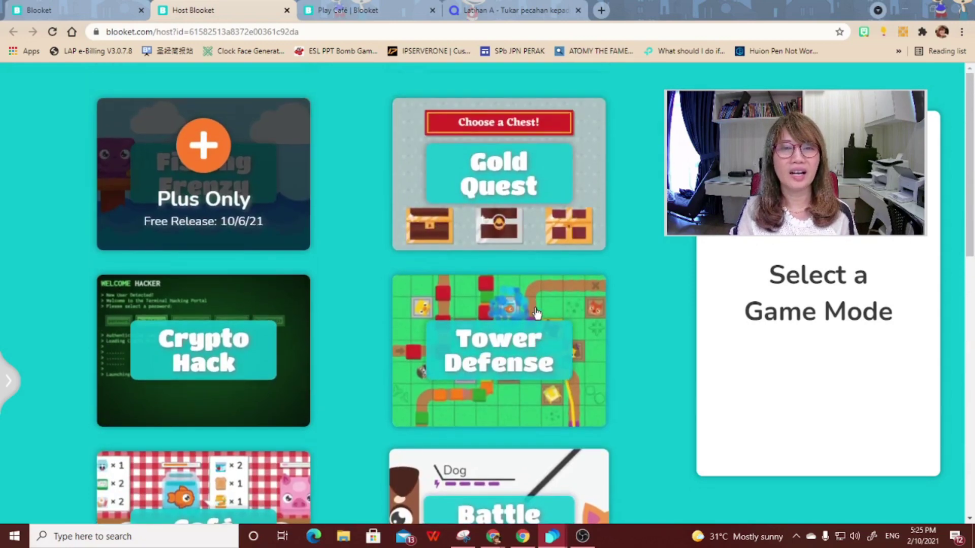
- Review Gold Quest's Speed & Luck, player limit and 3+ players notes, then show Tower Defense
click(486, 222)
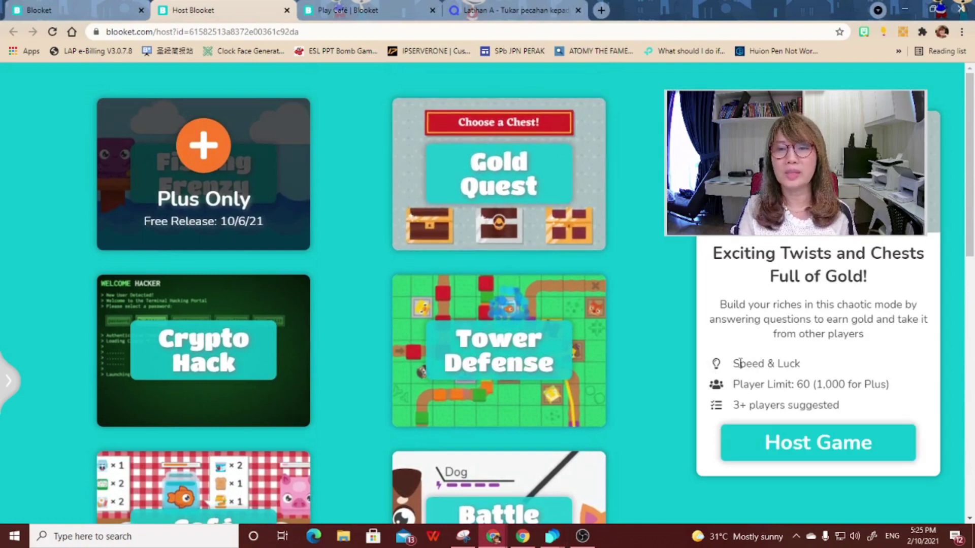
drag(734, 363, 747, 360)
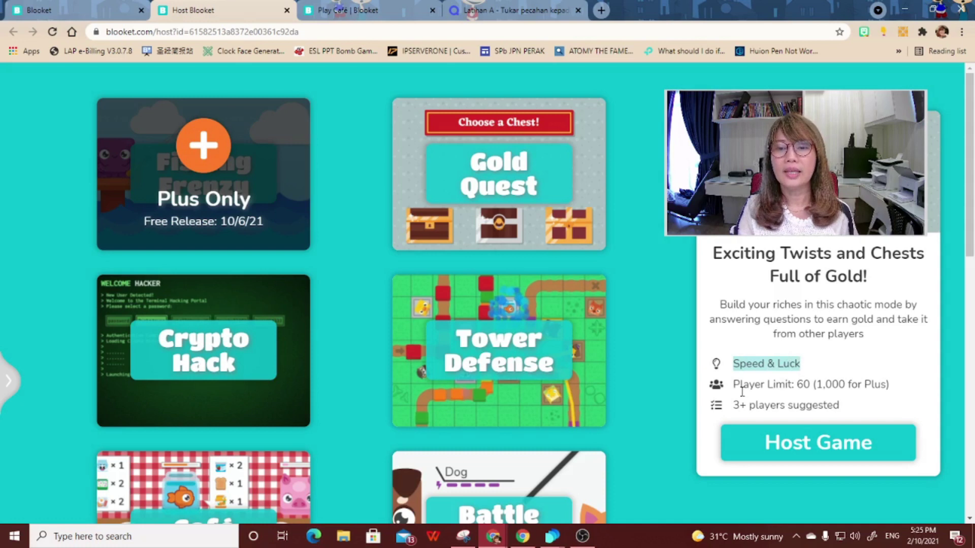
drag(732, 384, 788, 385)
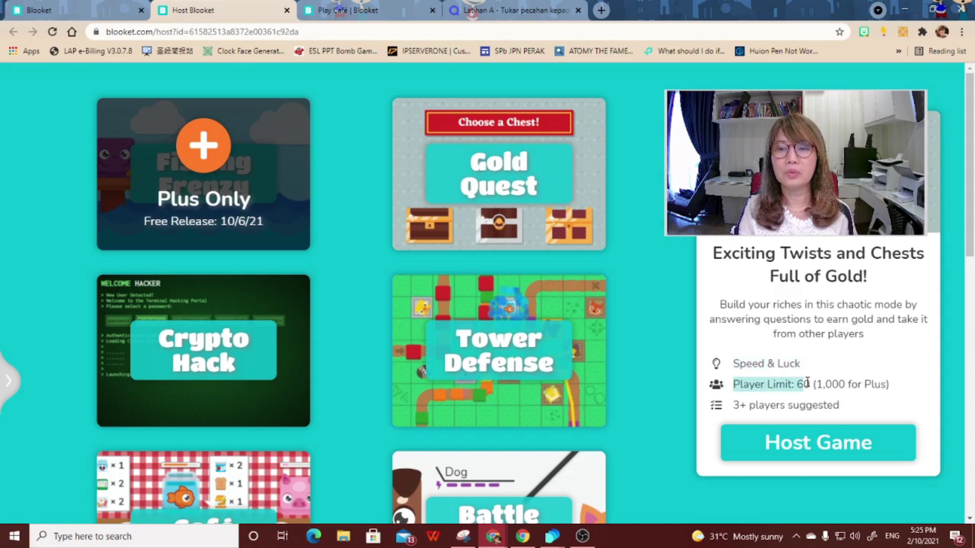
click(733, 404)
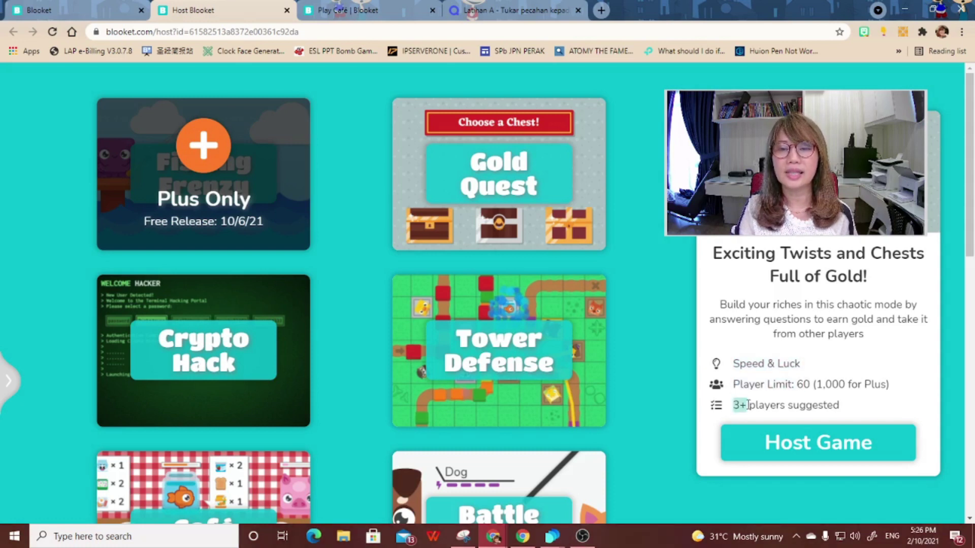
drag(814, 405, 847, 410)
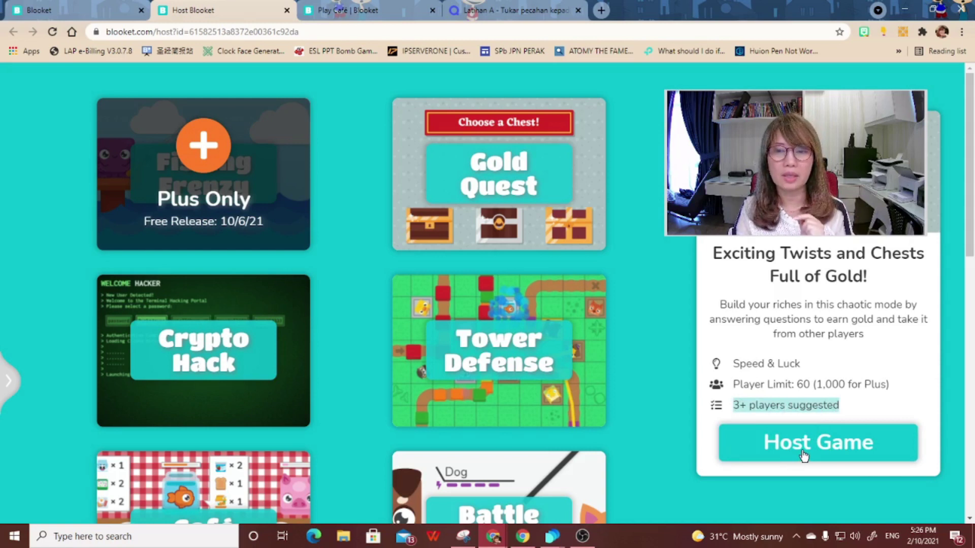
click(512, 409)
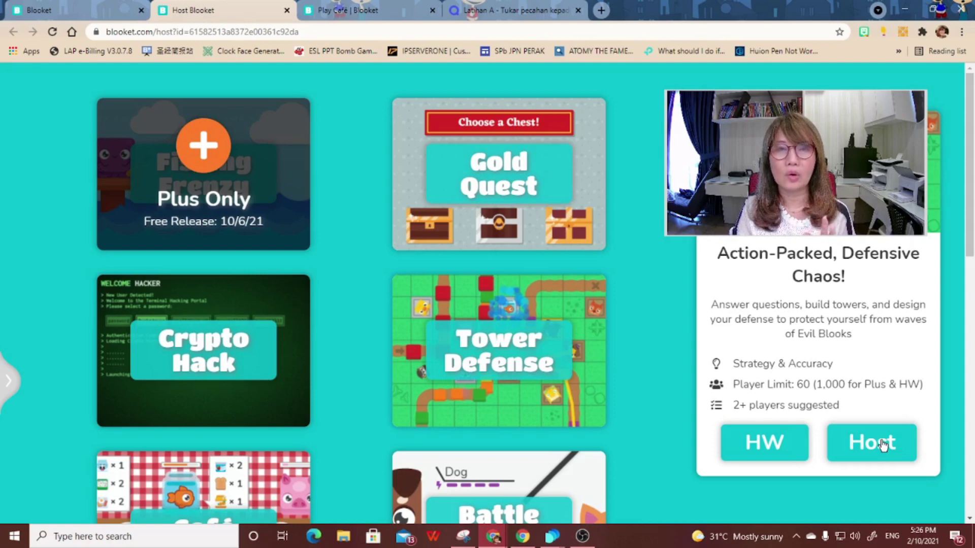
- Preview the Café, Battle Royale and Crazy Kingdom game mode descriptions
scroll(636, 454, down, 4)
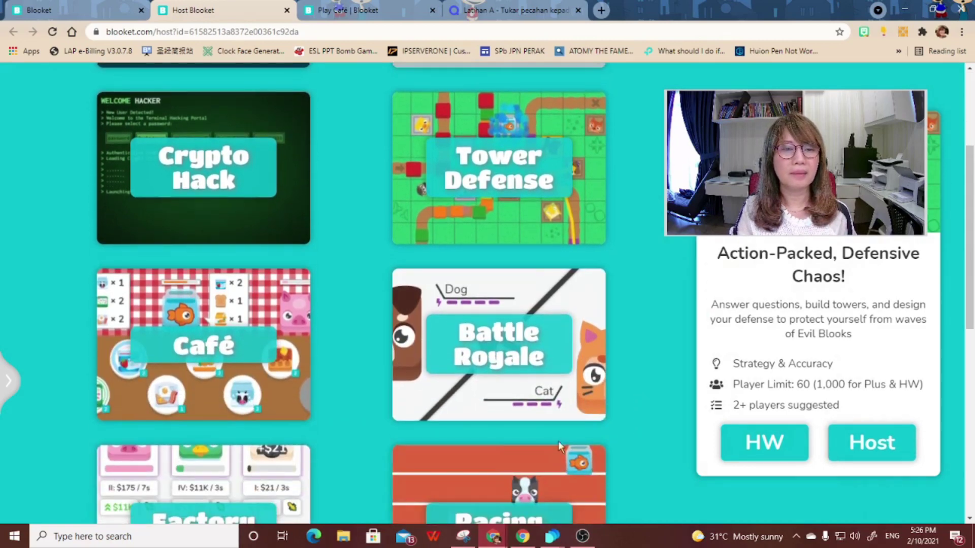
click(270, 403)
scroll(578, 344, down, 1)
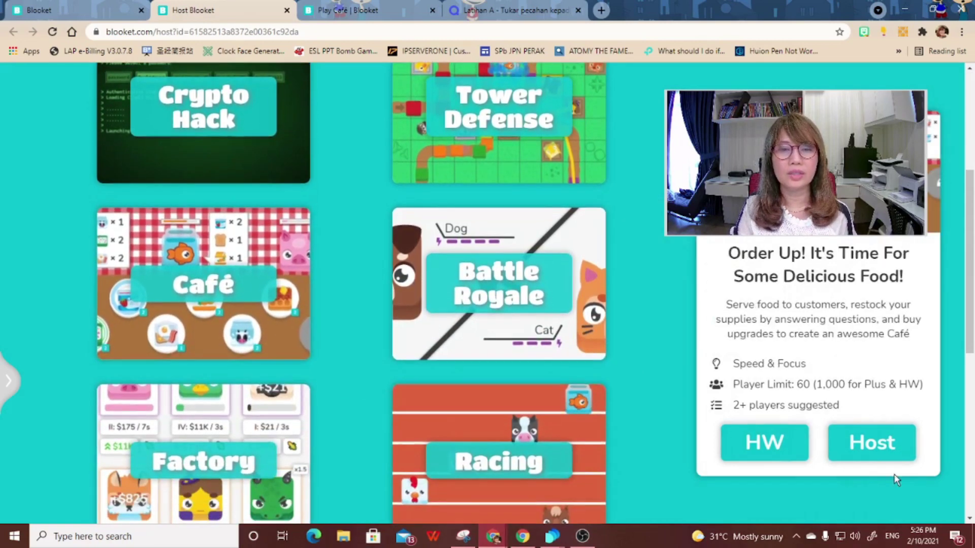
click(578, 344)
scroll(578, 343, down, 2)
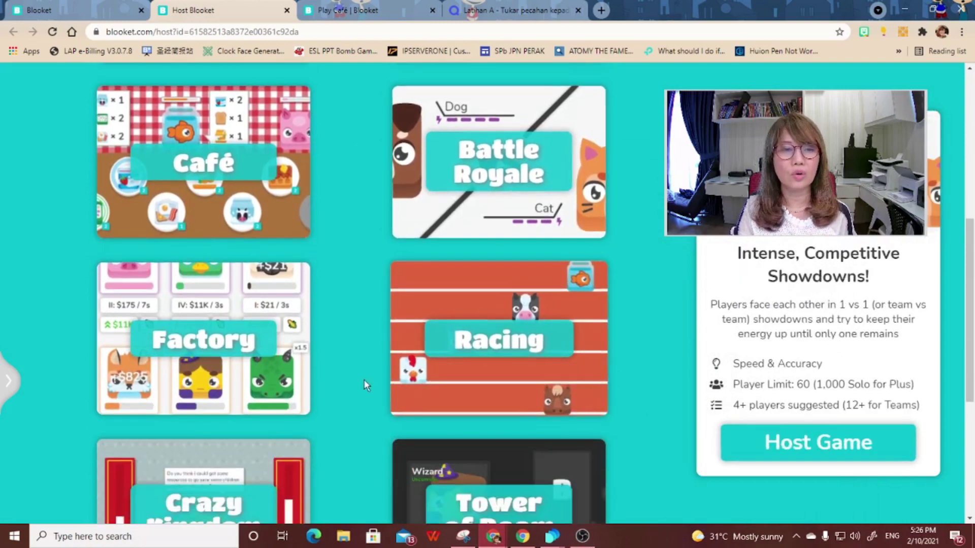
scroll(280, 404, down, 2)
click(250, 440)
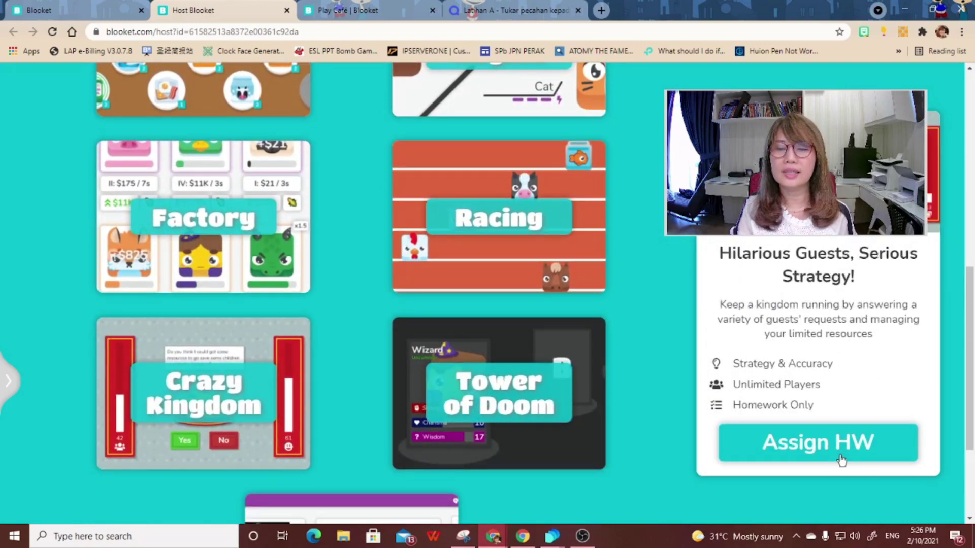
scroll(645, 403, up, 8)
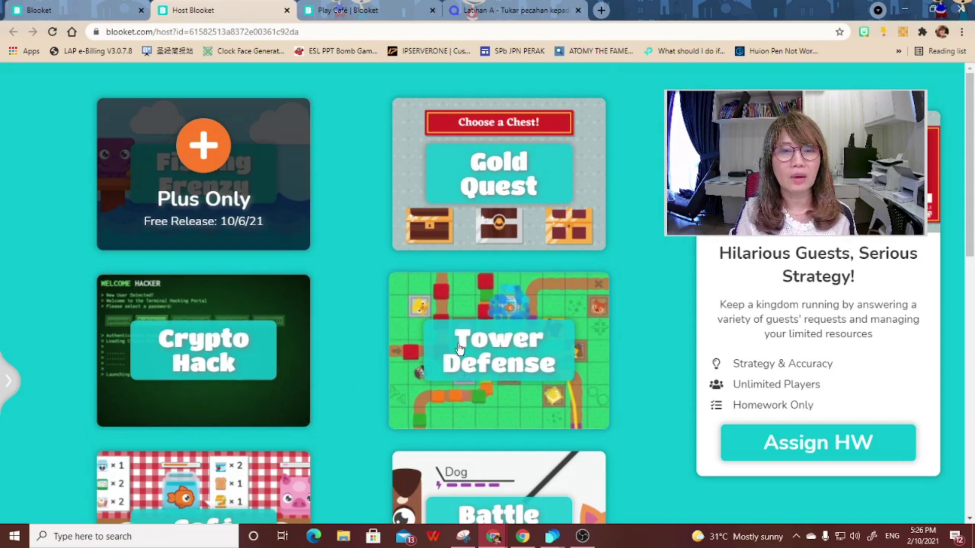
- Preview the Classic mode, then choose Crypto Hack and open its host settings
scroll(464, 314, down, 3)
scroll(482, 276, down, 1)
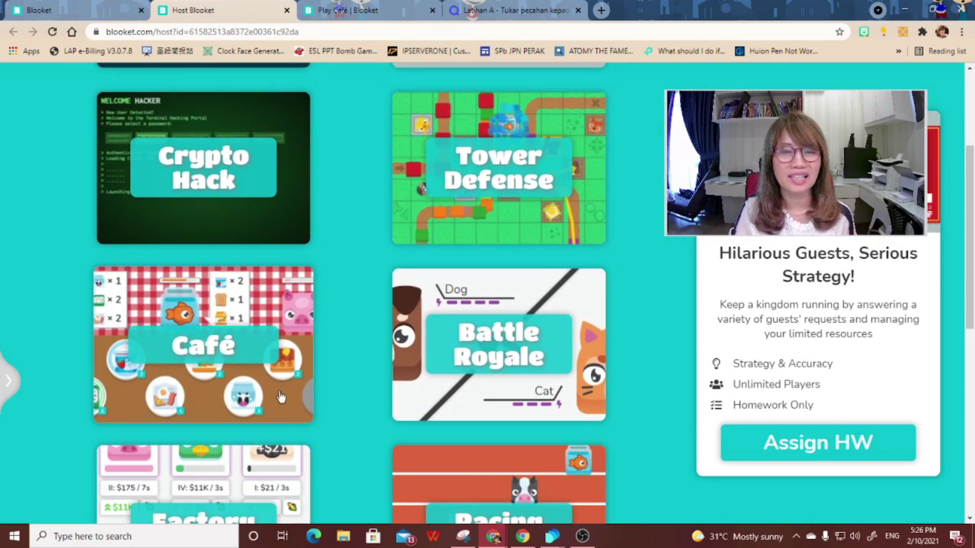
scroll(516, 377, down, 2)
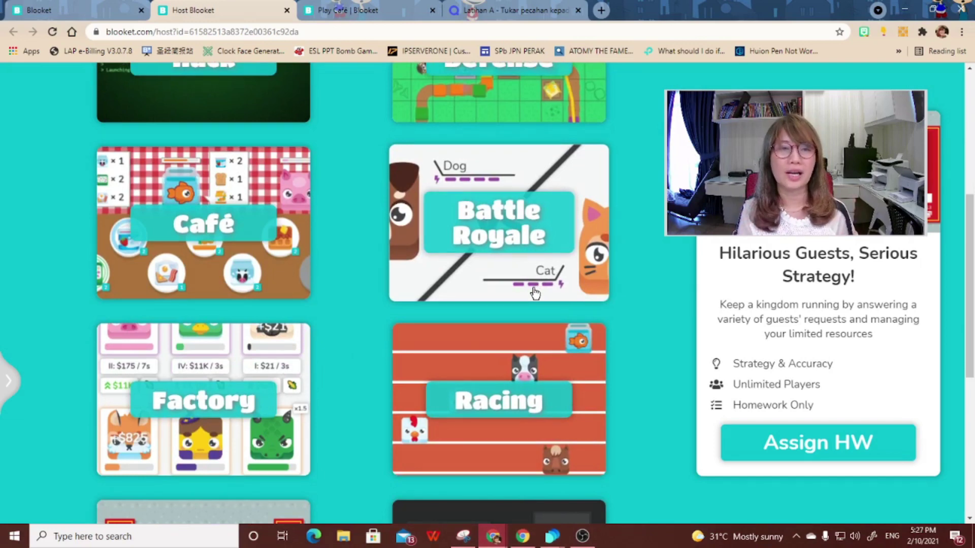
scroll(491, 299, down, 2)
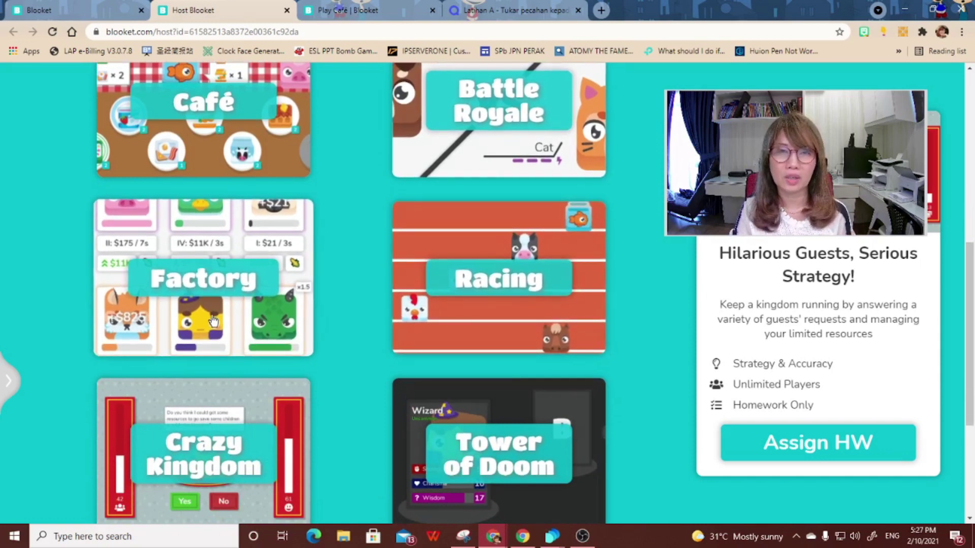
scroll(212, 320, down, 2)
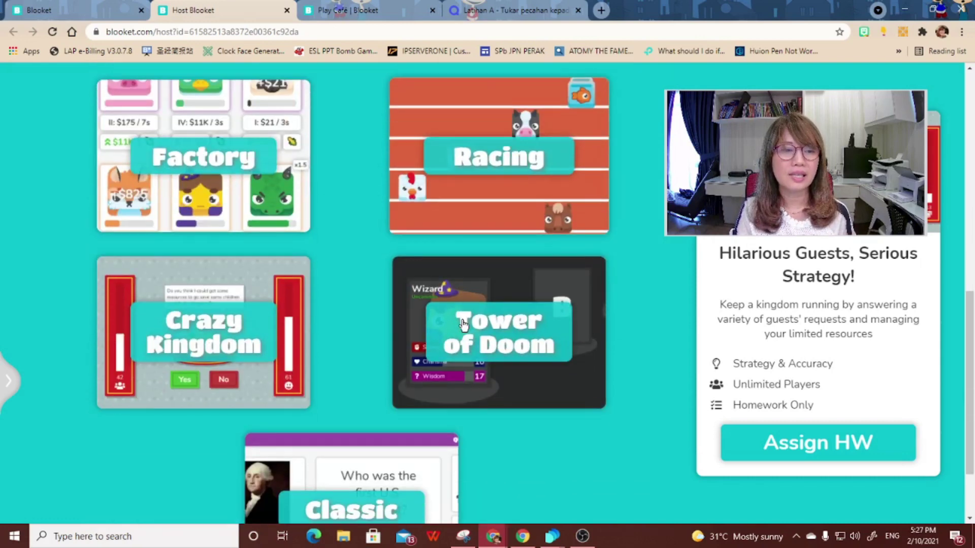
scroll(449, 384, down, 2)
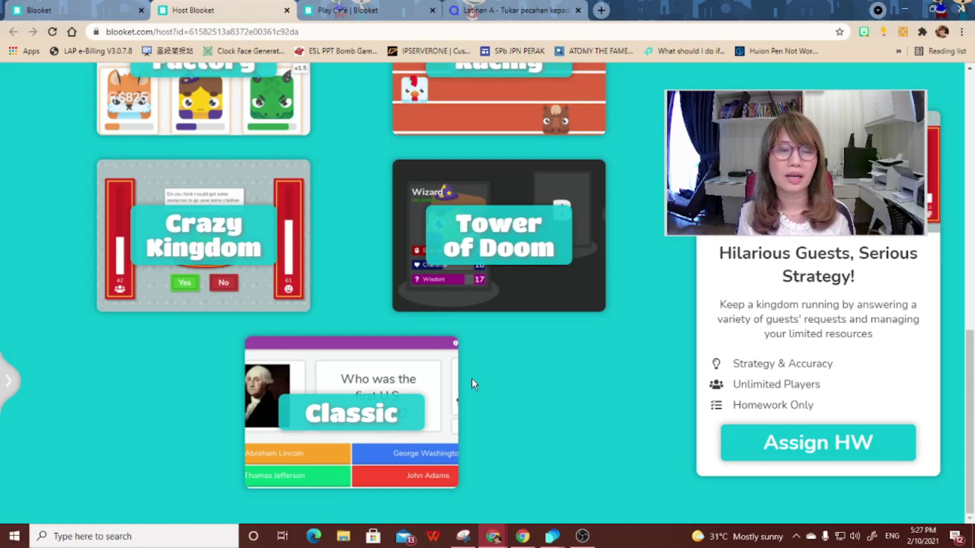
click(401, 427)
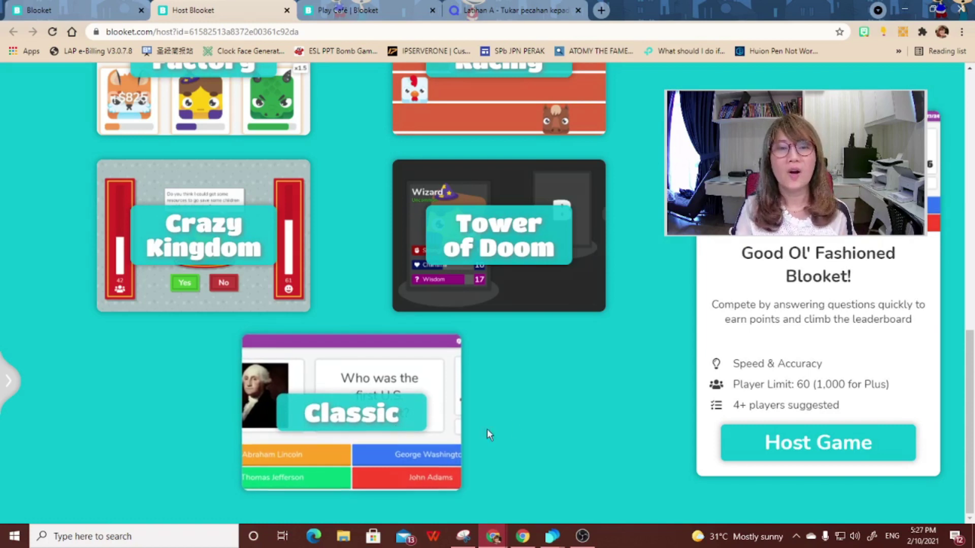
scroll(488, 430, up, 10)
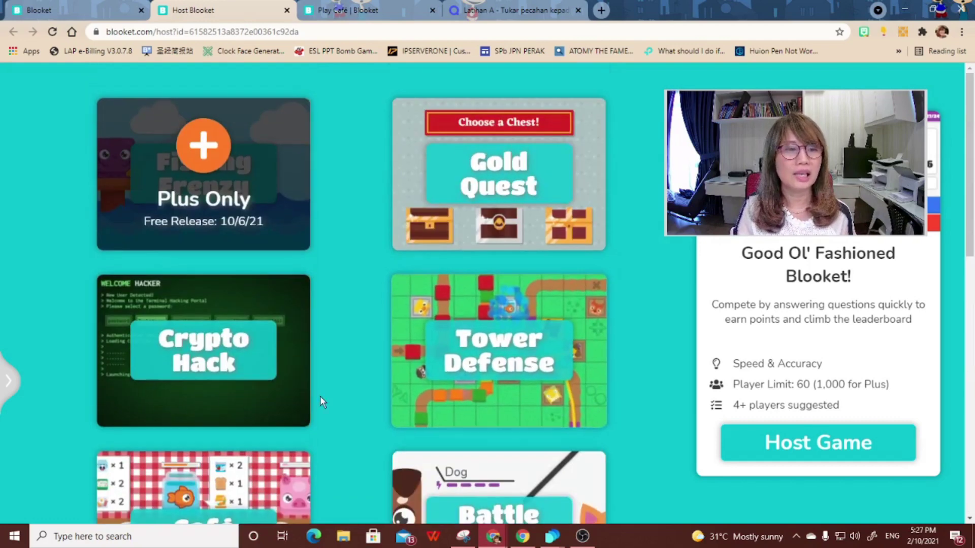
click(287, 402)
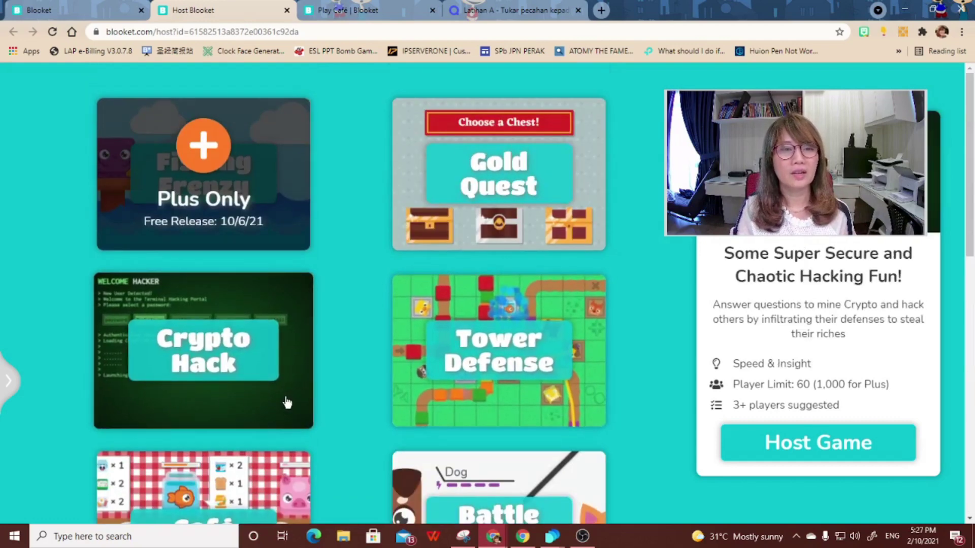
click(819, 445)
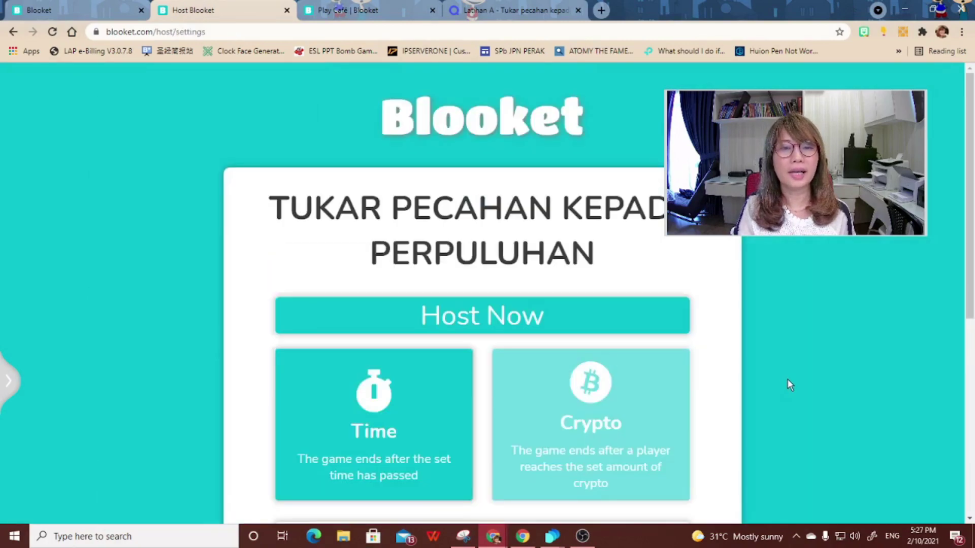
- Set the Crypto Hack game to end after 2 minutes and host it
scroll(788, 384, down, 2)
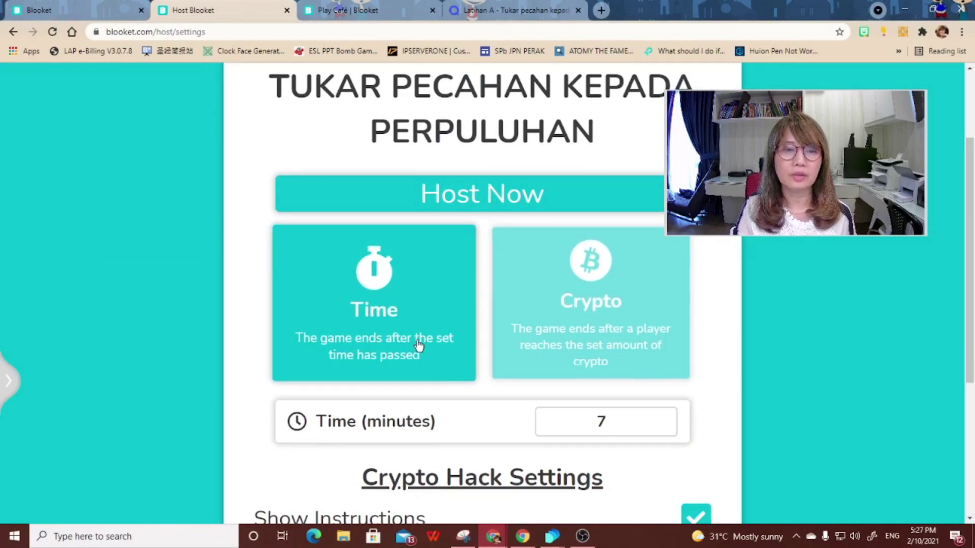
double_click(587, 422)
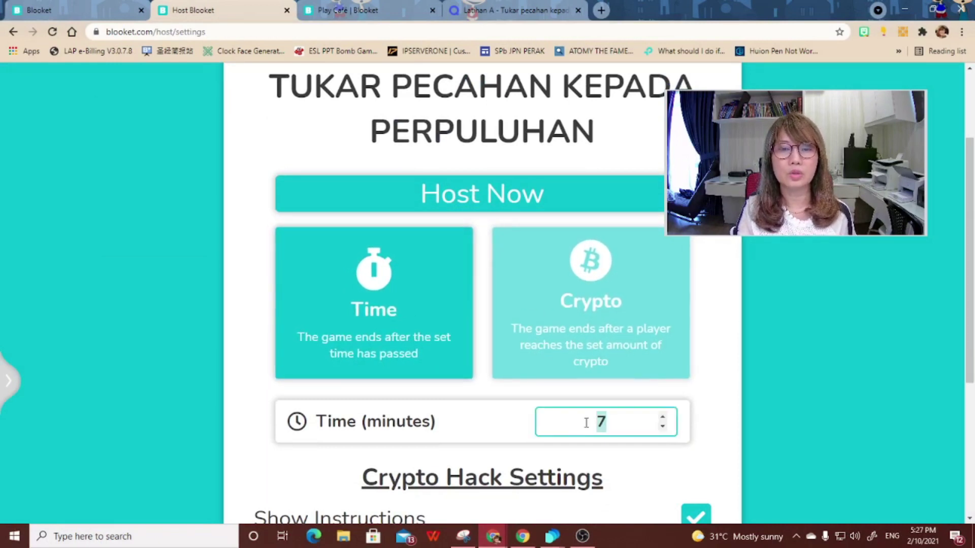
click(546, 342)
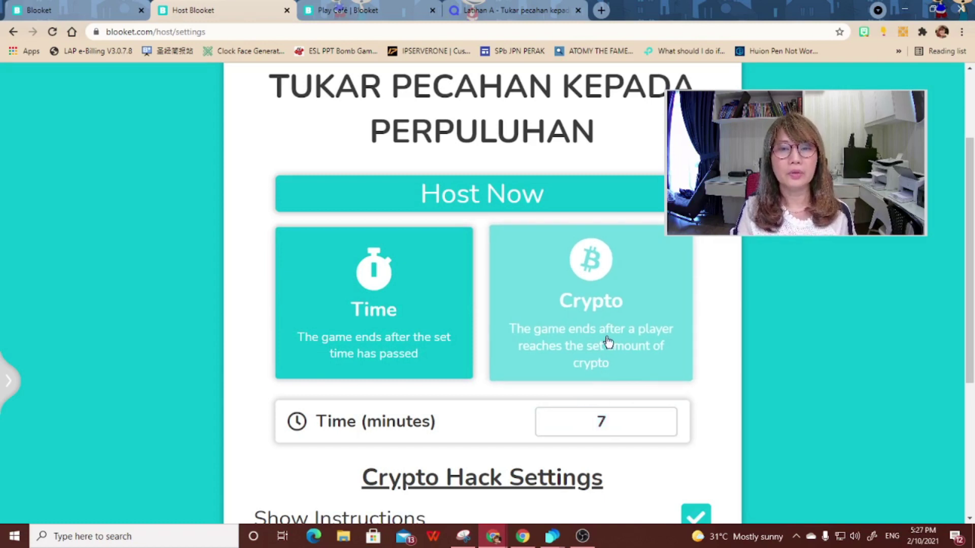
drag(642, 432, 562, 422)
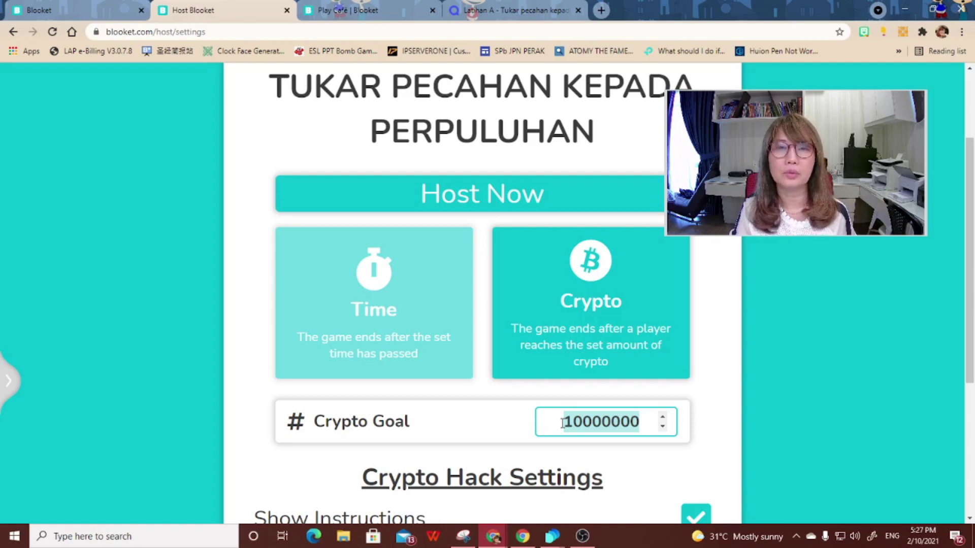
click(424, 338)
click(619, 423)
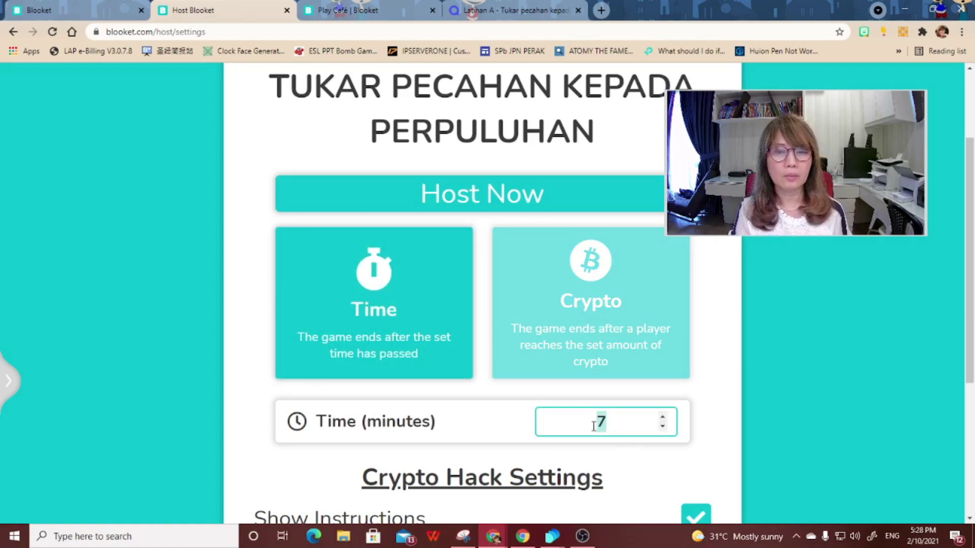
text(3)
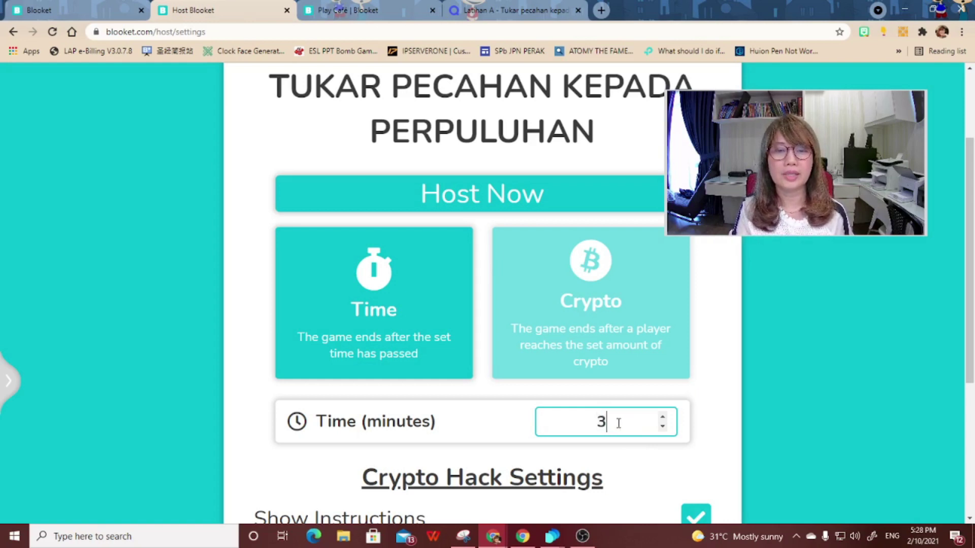
text(2)
scroll(622, 431, down, 3)
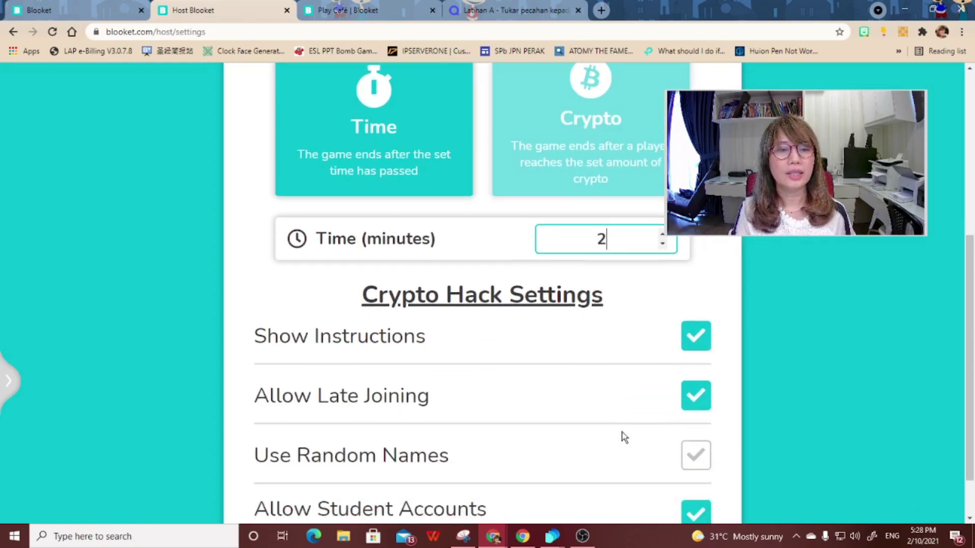
scroll(738, 349, down, 1)
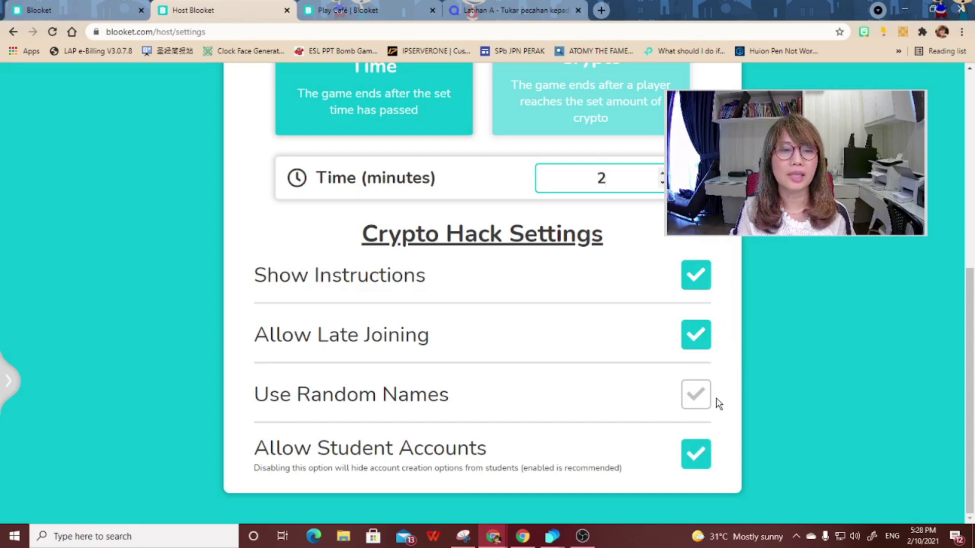
scroll(718, 402, up, 3)
scroll(718, 403, up, 4)
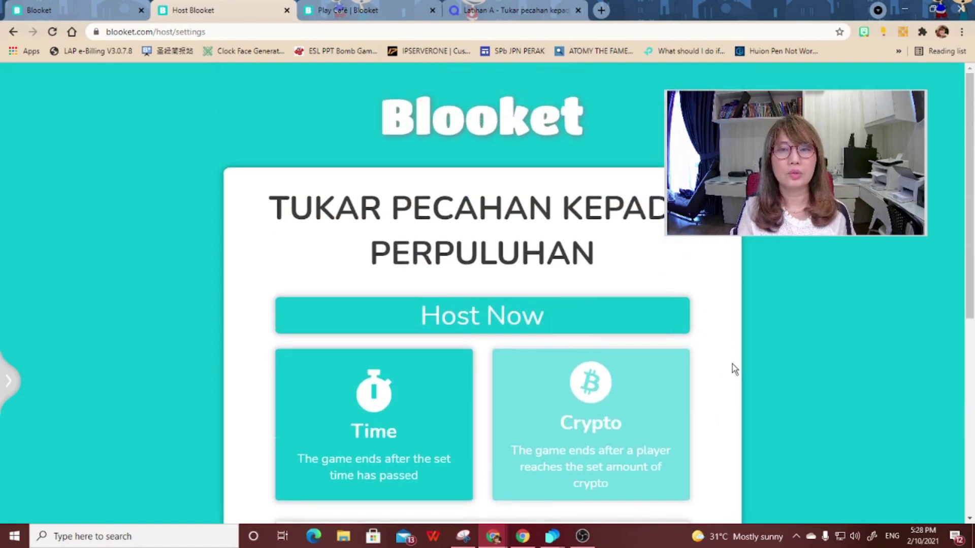
click(511, 327)
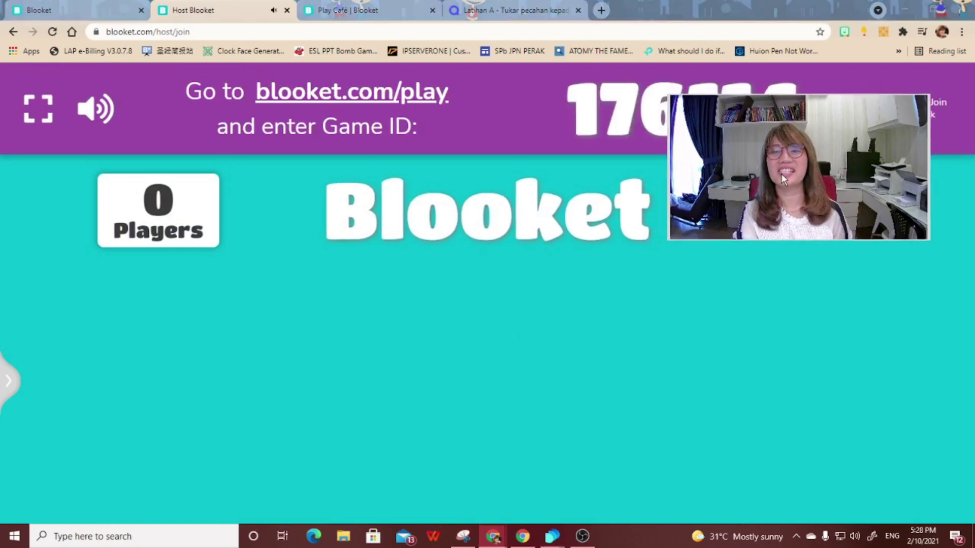
- Copy the join link, mute the lobby, and move the teacher's browser beside the guest window
drag(781, 174, 805, 276)
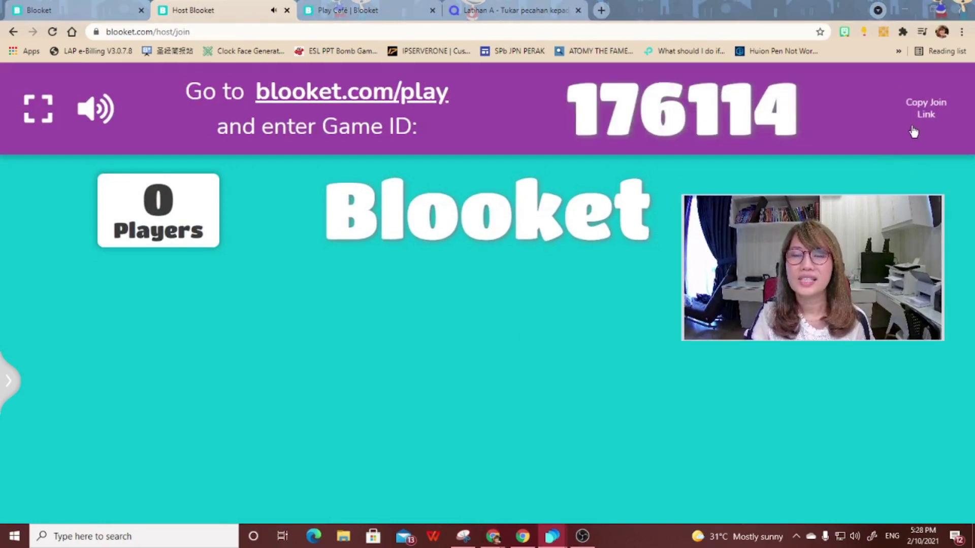
click(926, 113)
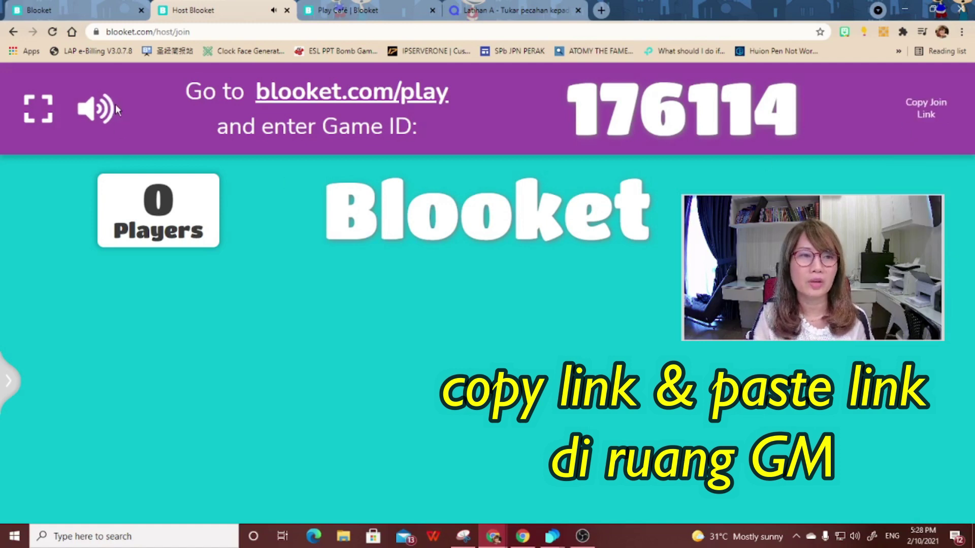
click(105, 114)
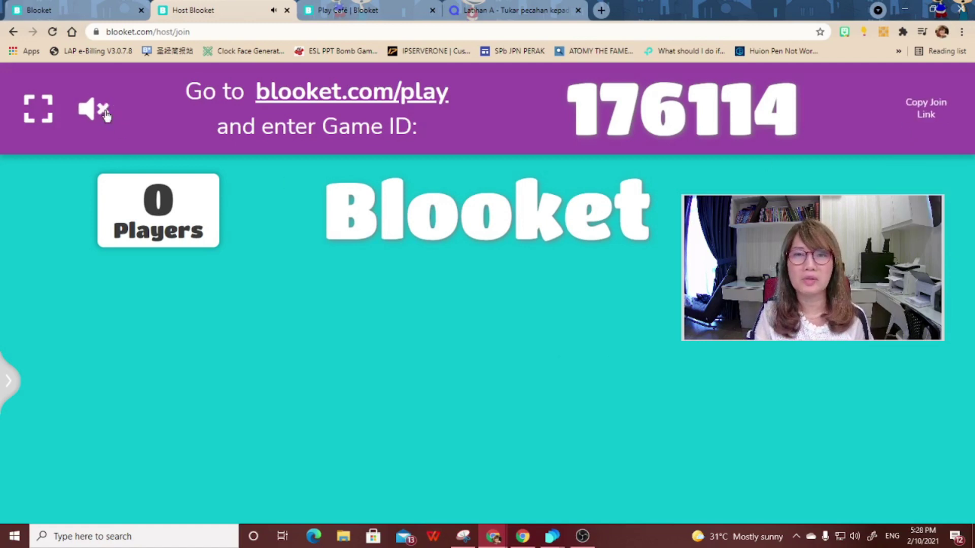
click(931, 10)
drag(419, 27, 433, 26)
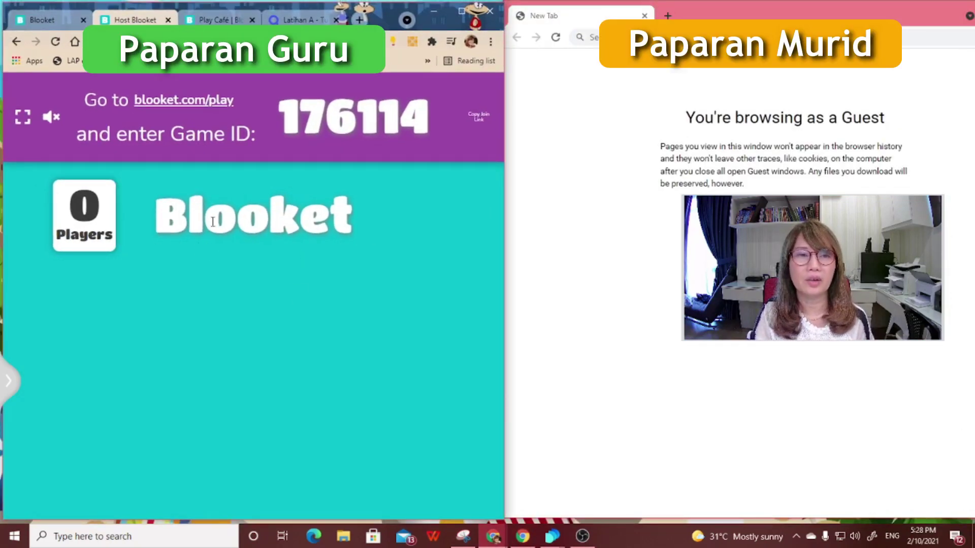
- Paste the join link in the guest browser and join the game as SITI
key(ctrl+v)
key(Return)
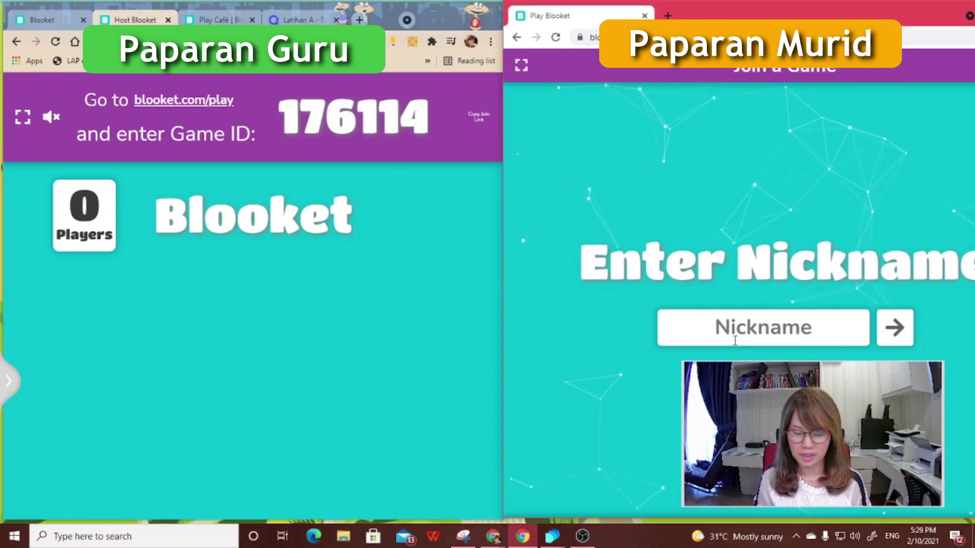
text(SITI)
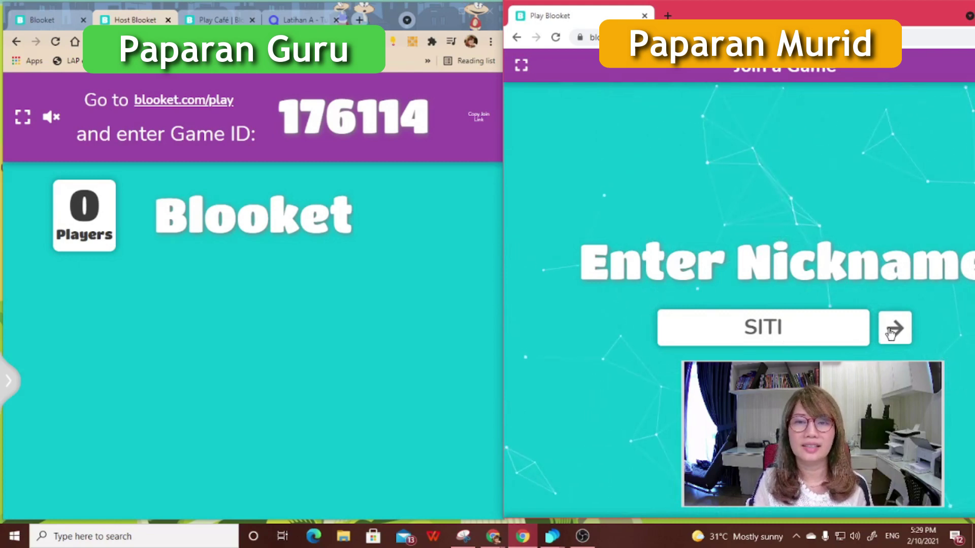
click(892, 330)
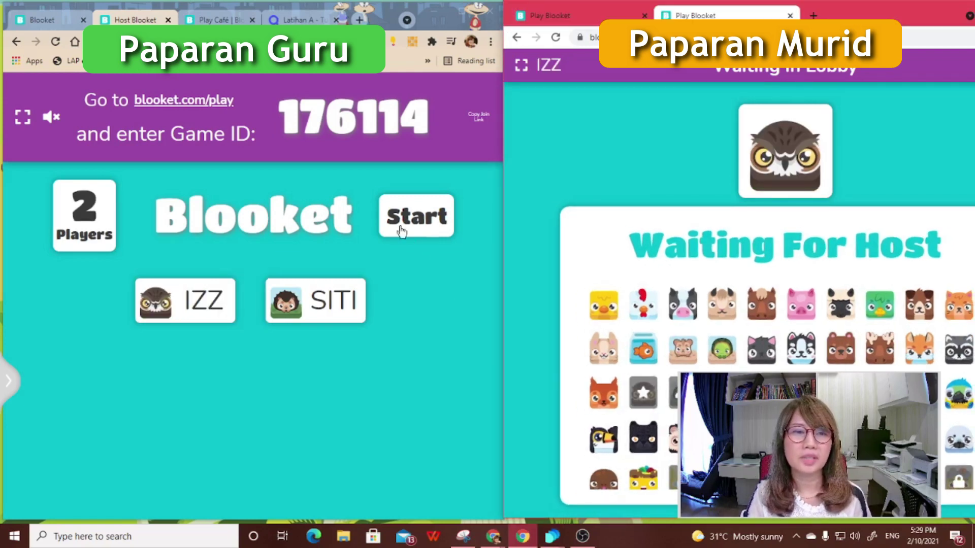
- Start the Crypto Hack game, answer 0.25 as 1/4, and claim crypto from the middle output
click(416, 218)
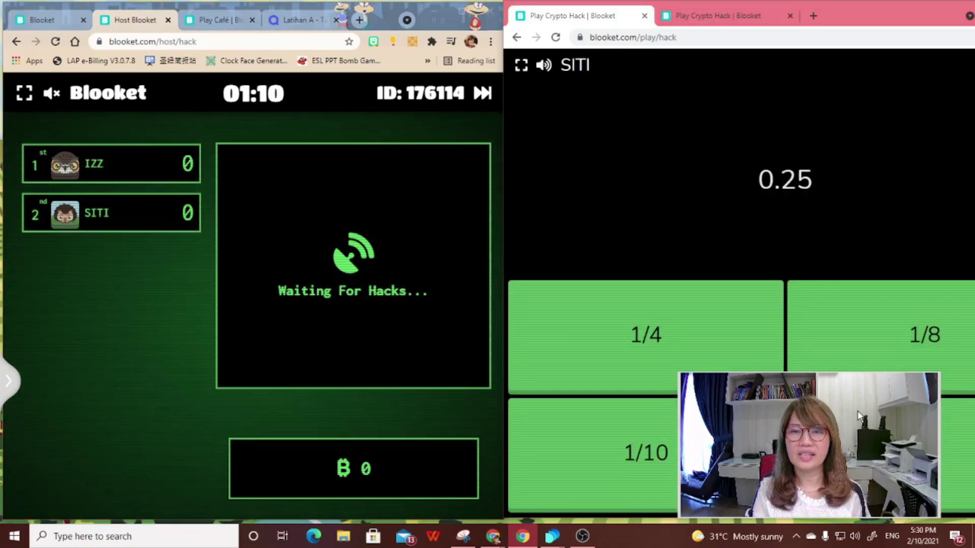
drag(867, 430, 585, 132)
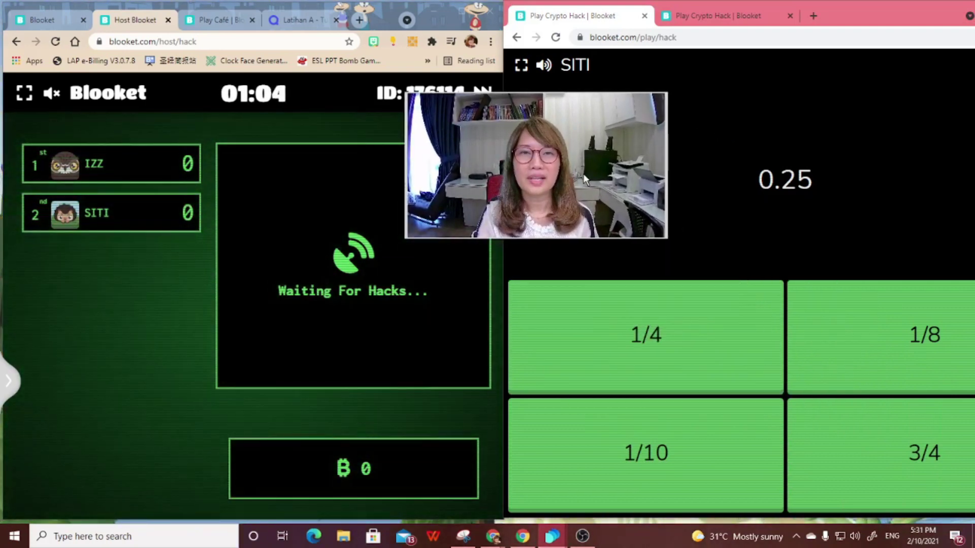
click(691, 361)
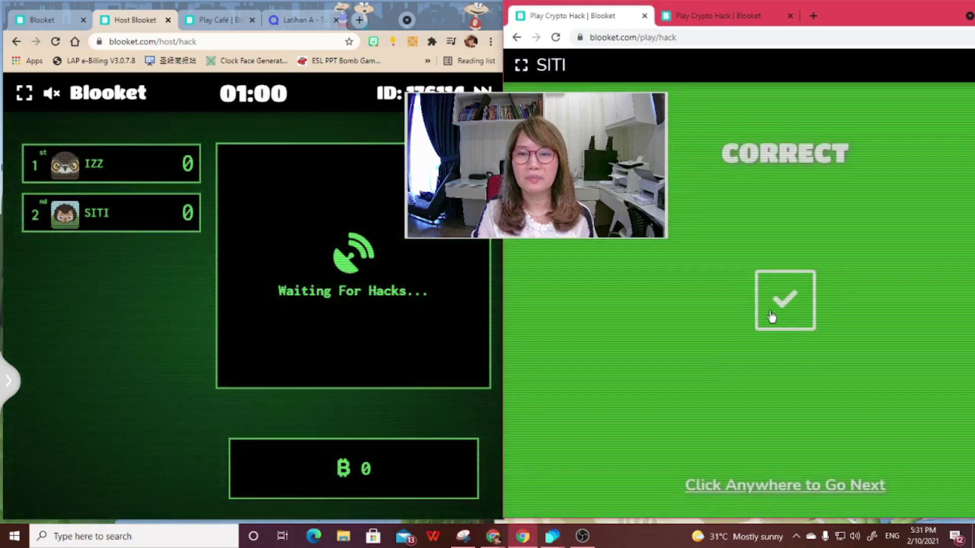
click(771, 315)
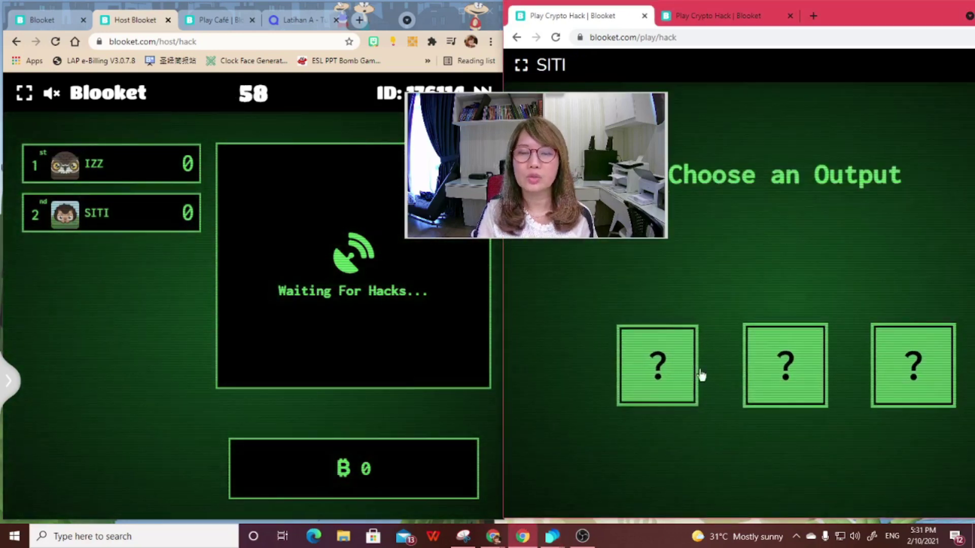
click(799, 370)
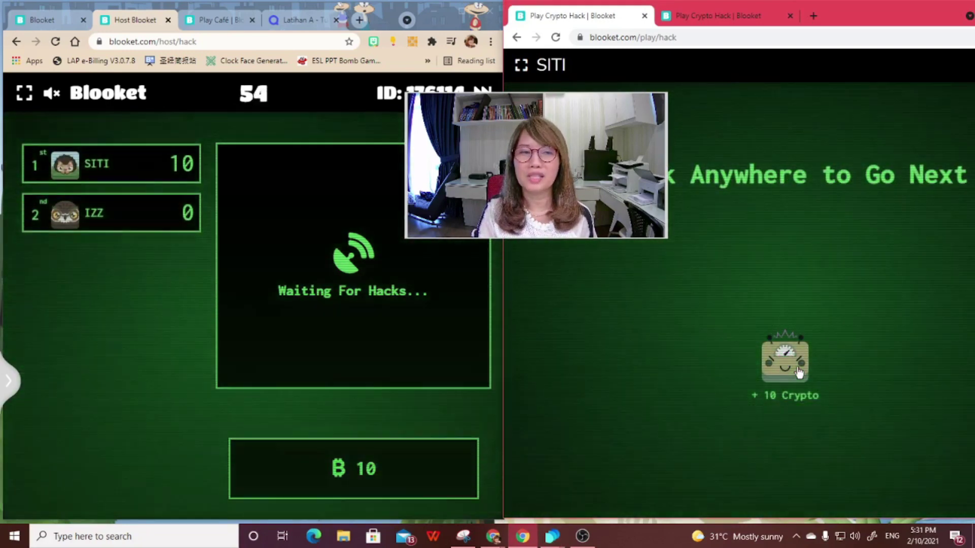
click(803, 304)
- Keep playing for both students, alternating between their tabs and picking outputs until time runs out
key(ctrl+Tab)
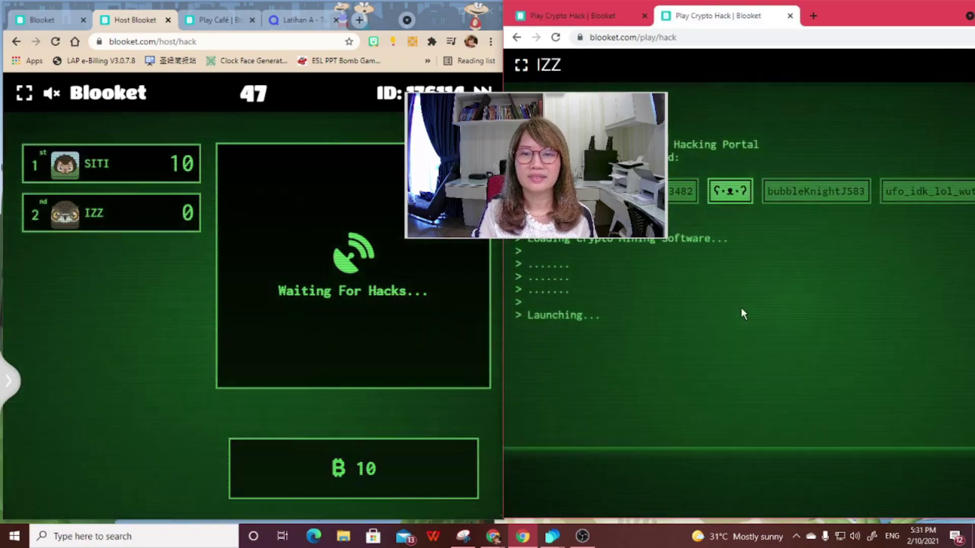
click(672, 385)
key(ctrl+Tab)
click(785, 363)
key(ctrl+Tab)
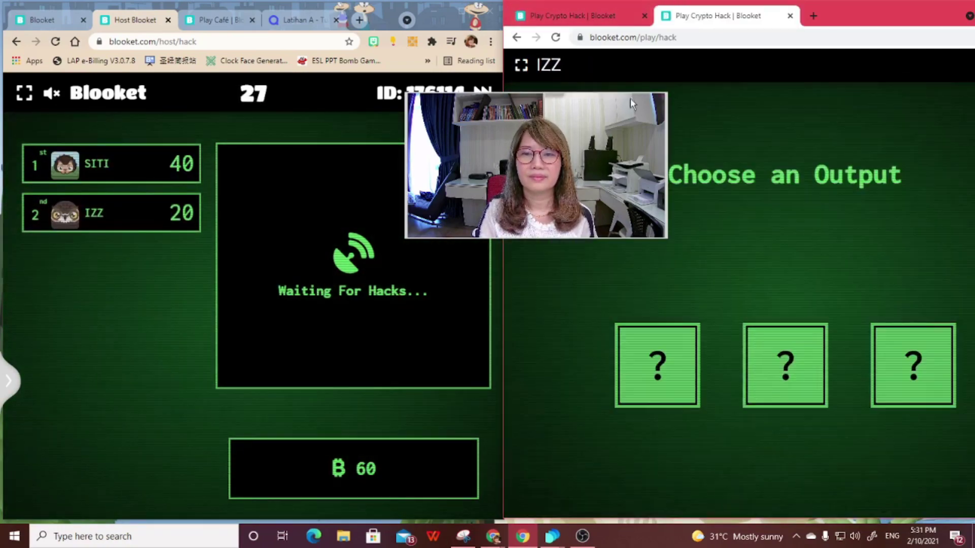
key(ctrl+Tab)
click(734, 317)
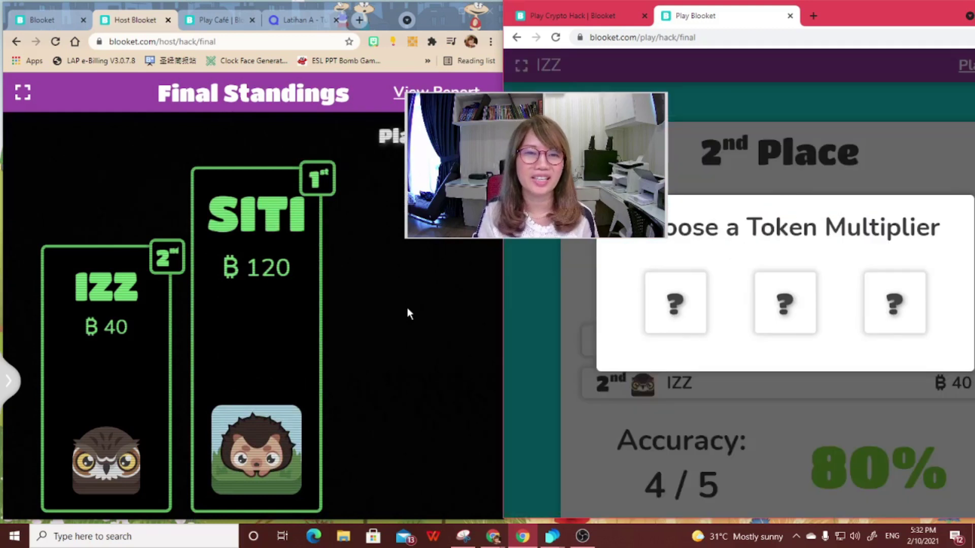
- Take a Token Multiplier reward, accept it, and open the student's My Stats profile
click(777, 303)
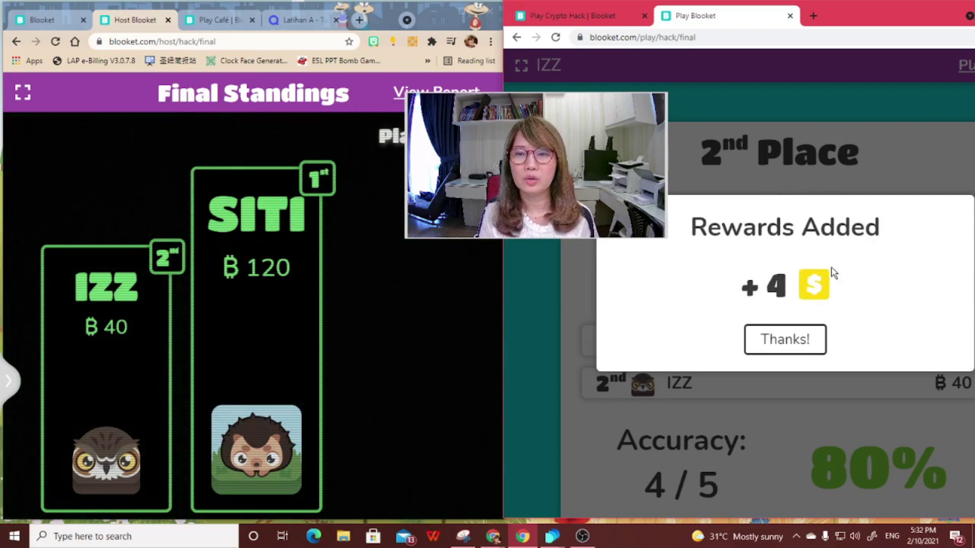
click(803, 340)
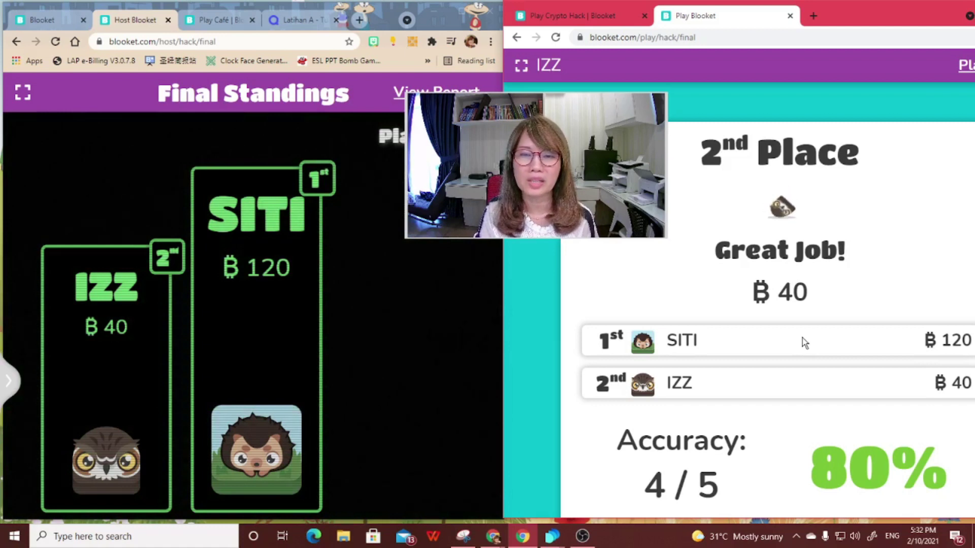
scroll(802, 337, down, 5)
scroll(802, 336, down, 1)
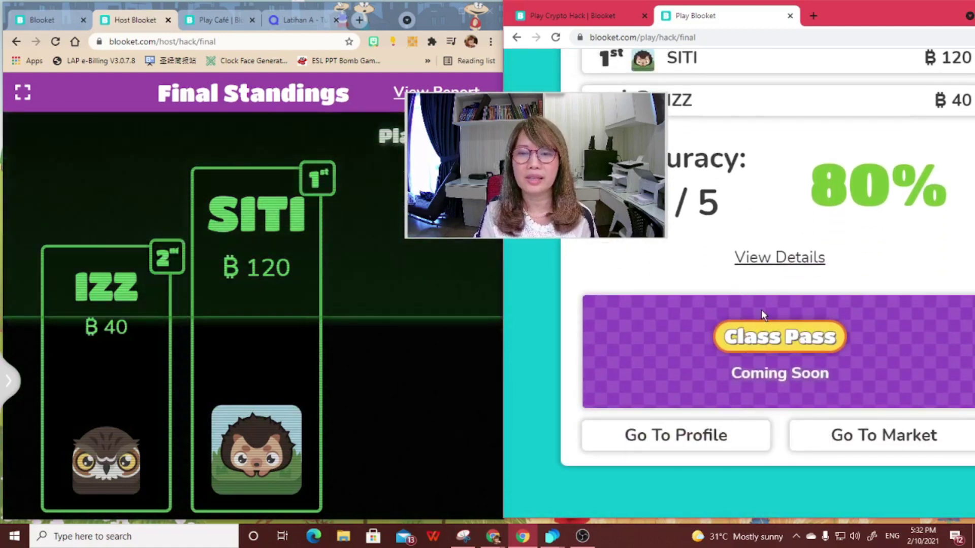
click(684, 444)
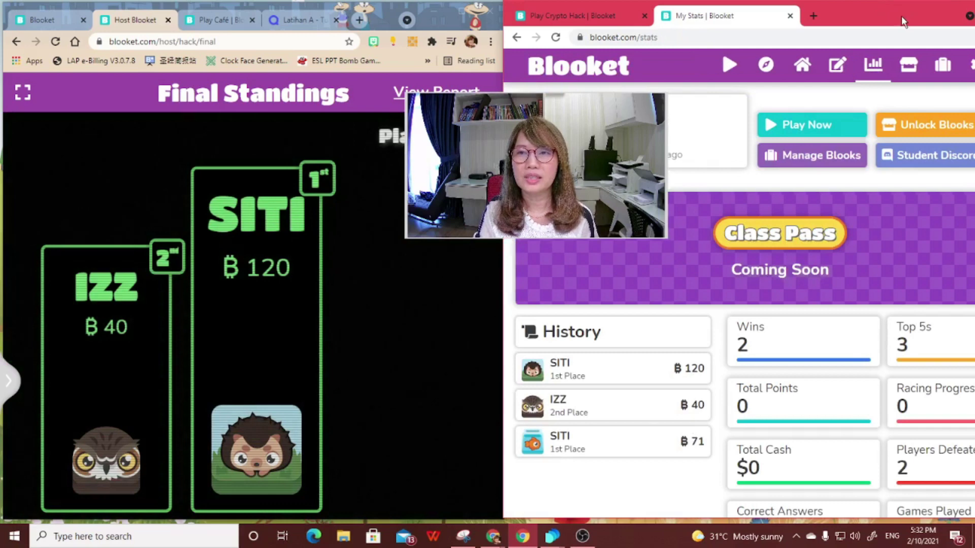
- Maximize the student's browser window and open the Market of blook boxes
drag(903, 18, 827, 19)
click(921, 15)
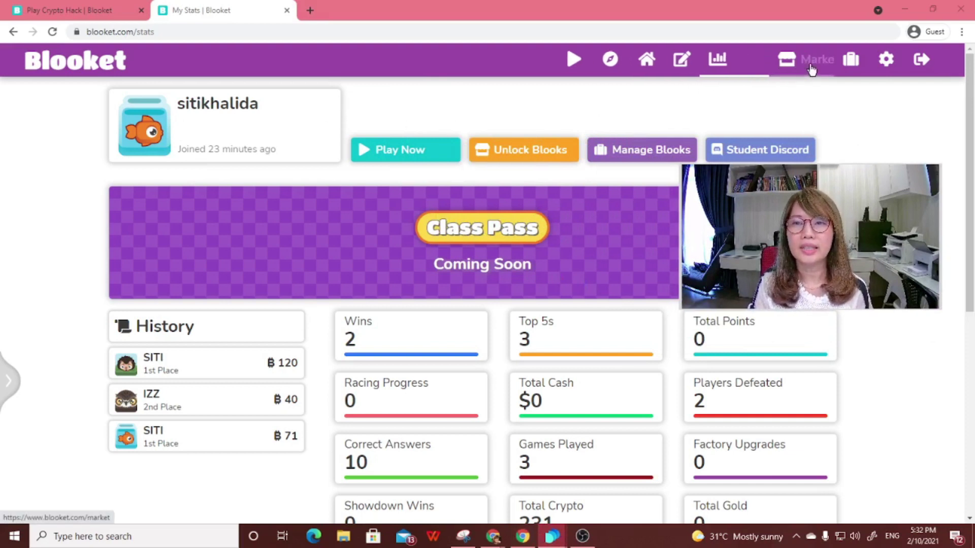
click(811, 64)
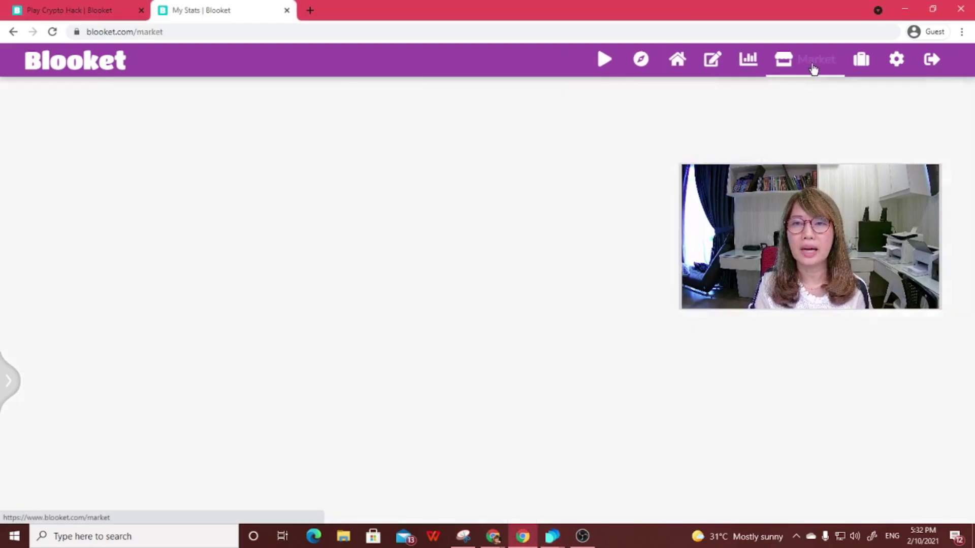
drag(801, 231, 788, 381)
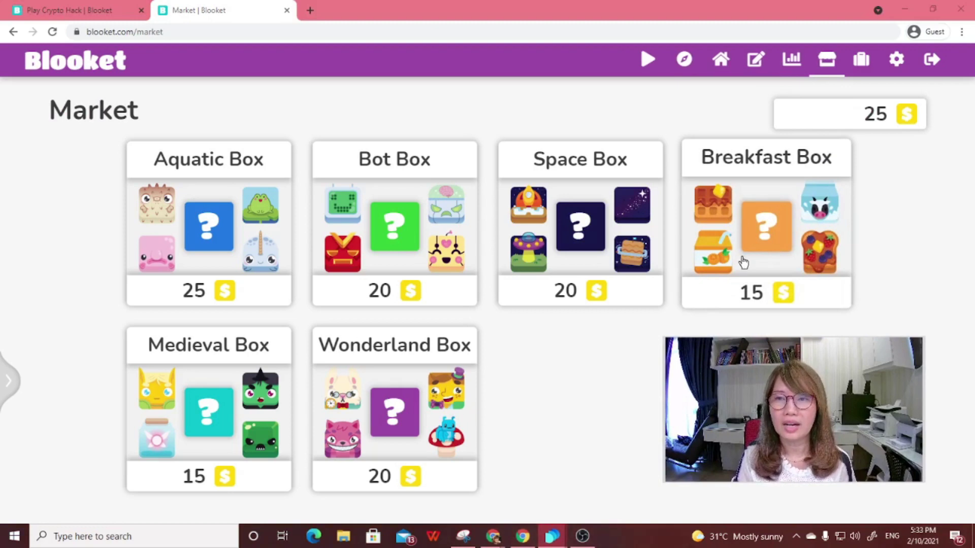
click(855, 62)
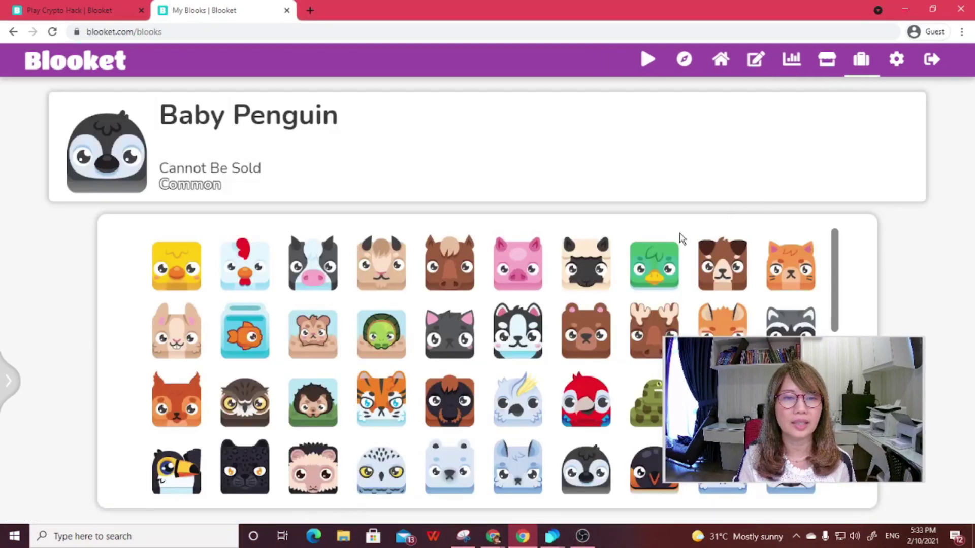
scroll(628, 258, down, 3)
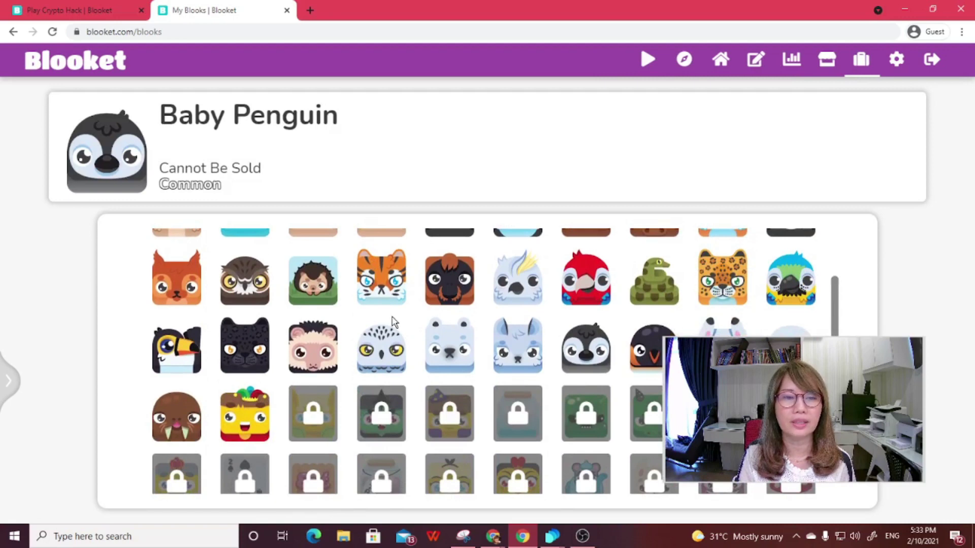
scroll(310, 343, down, 2)
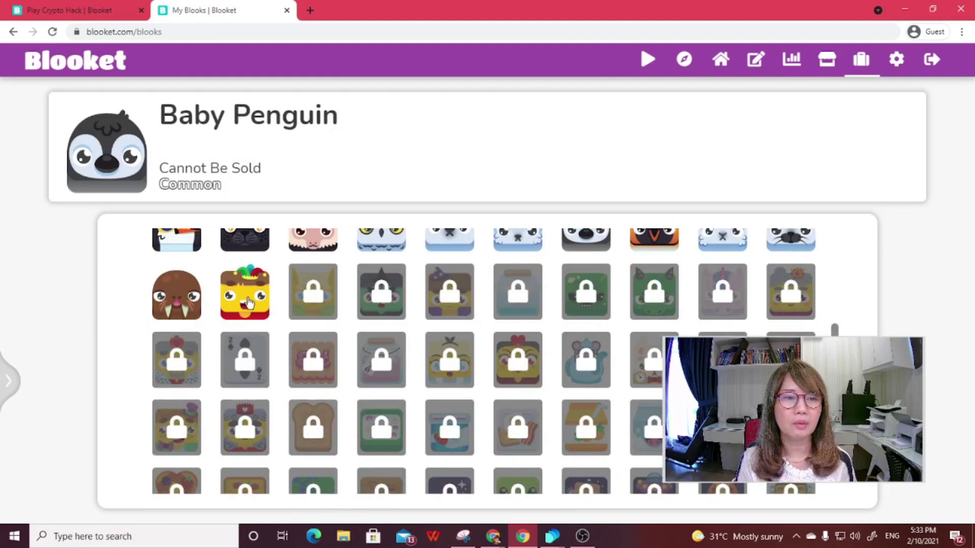
click(249, 303)
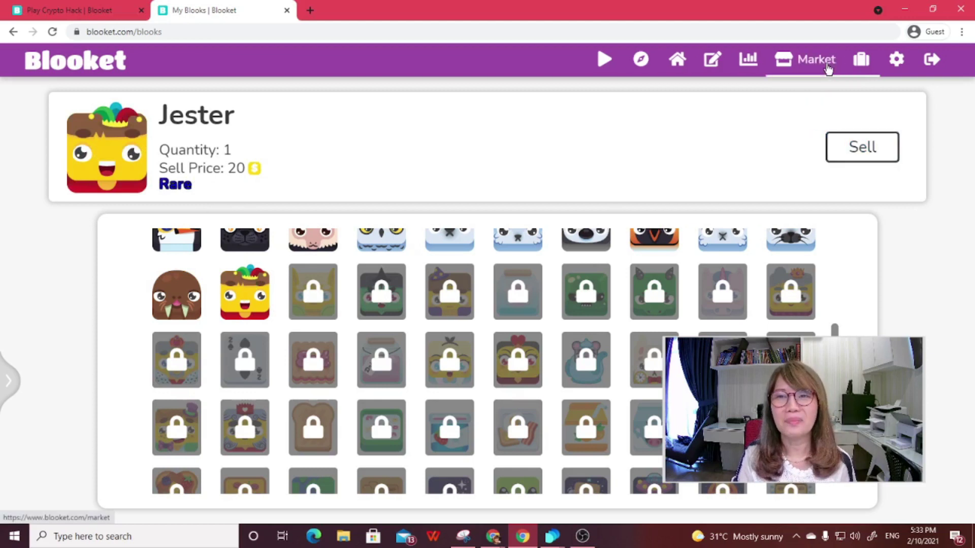
click(828, 68)
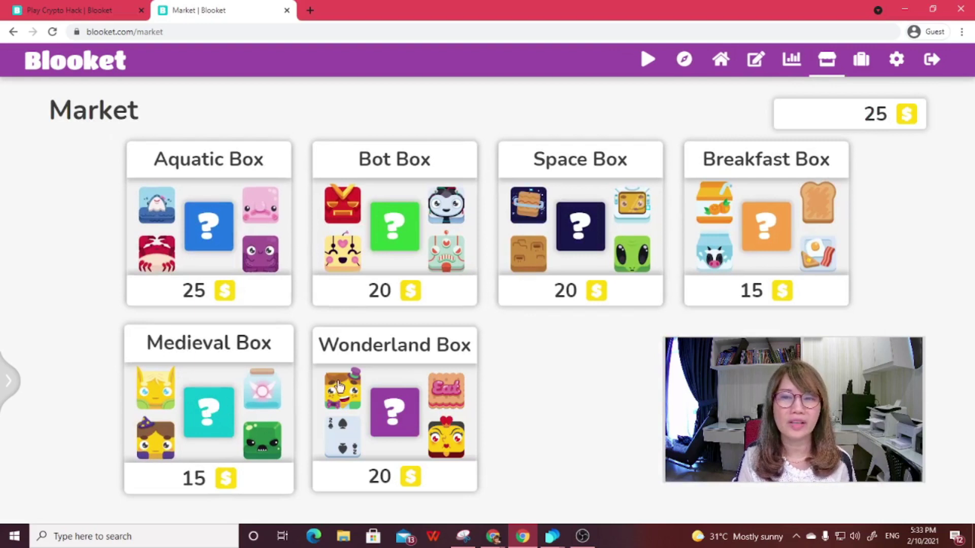
- Buy the 15-token Breakfast Box and view the new Cereal blook in the collection
click(741, 227)
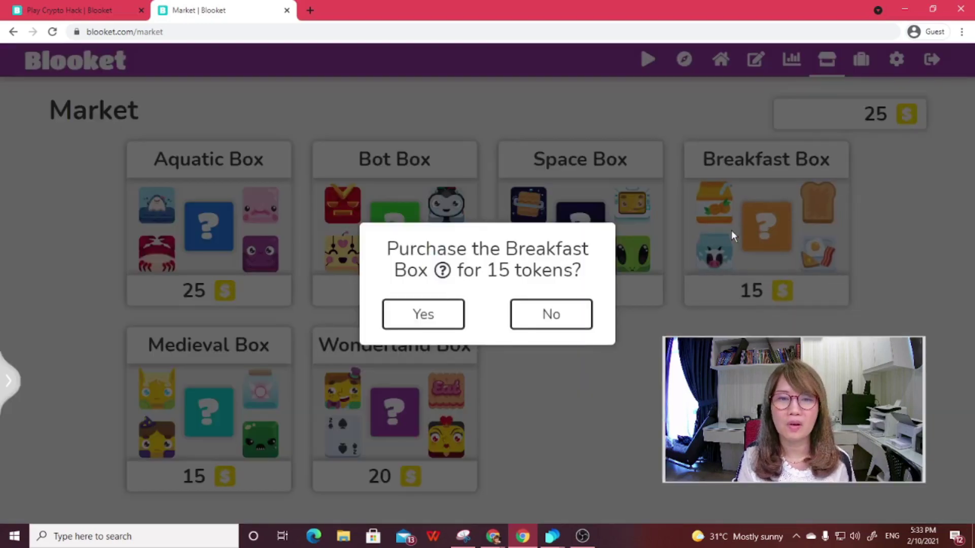
click(429, 319)
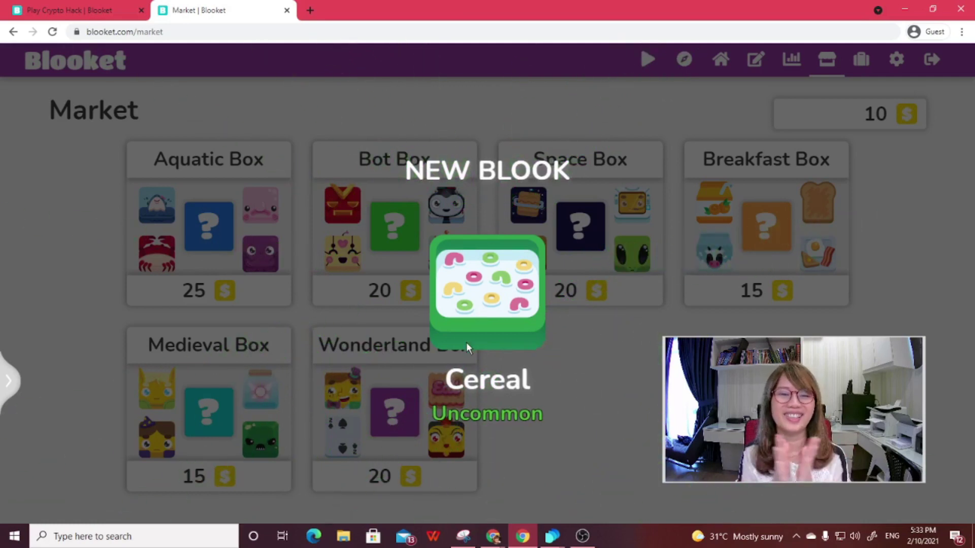
click(548, 375)
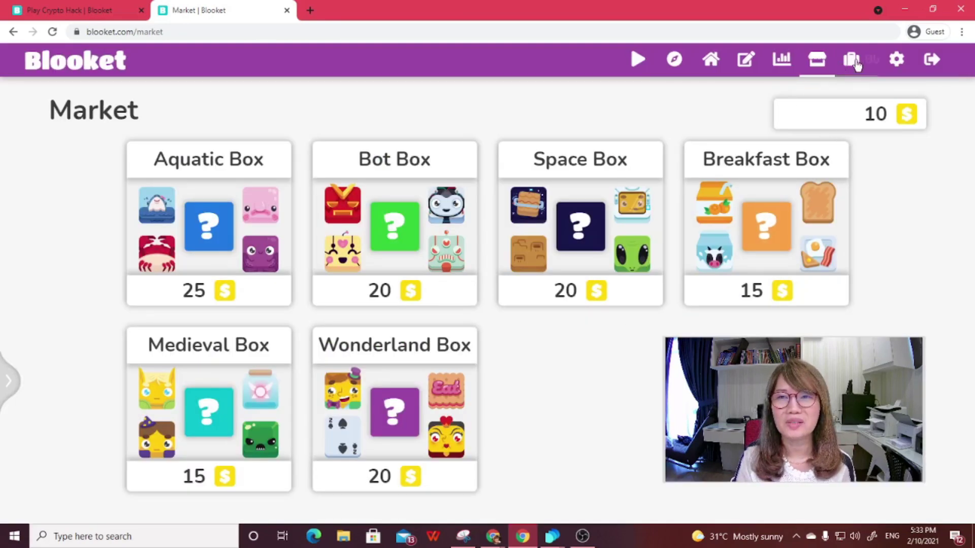
click(855, 62)
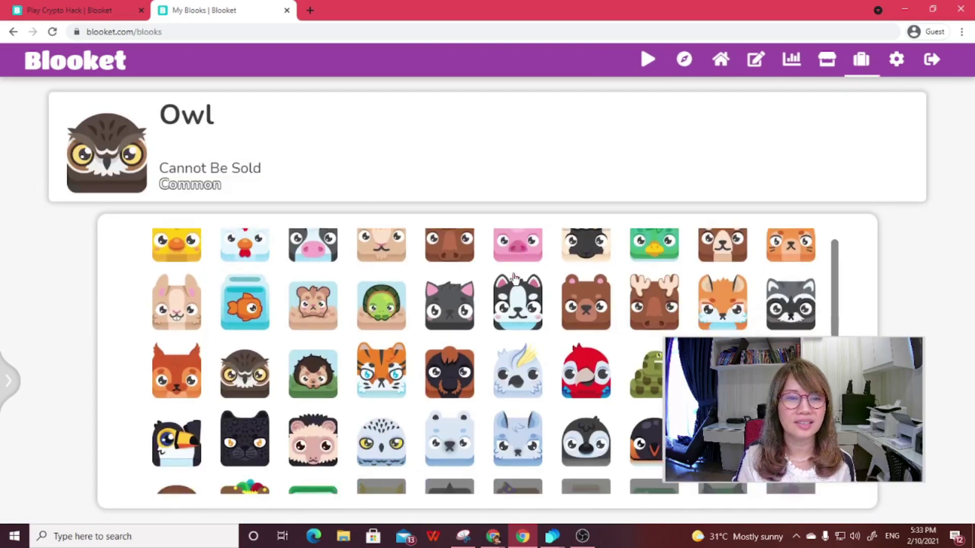
scroll(514, 278, down, 3)
click(307, 418)
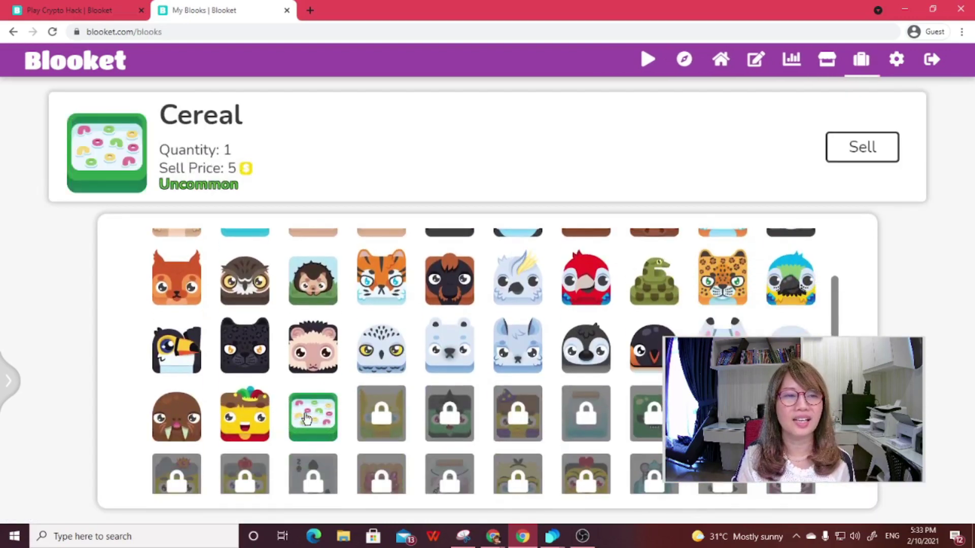
- Return to the Market and try buying the 20-token Space Box
click(818, 60)
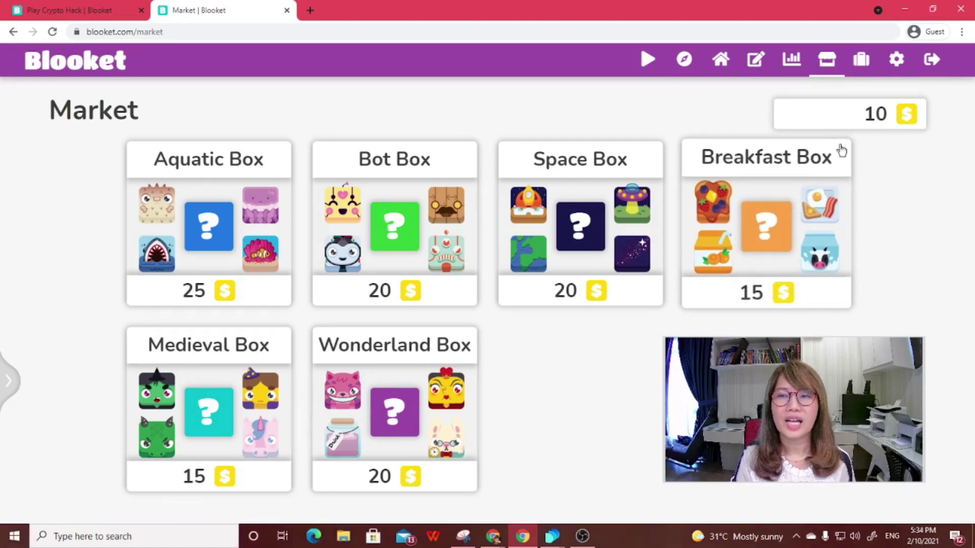
click(587, 239)
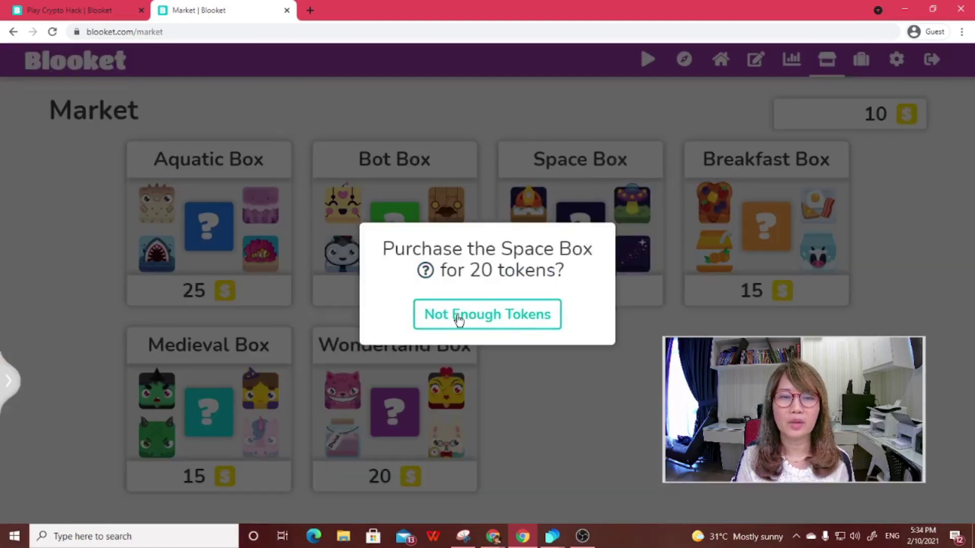
mouse_move(428, 275)
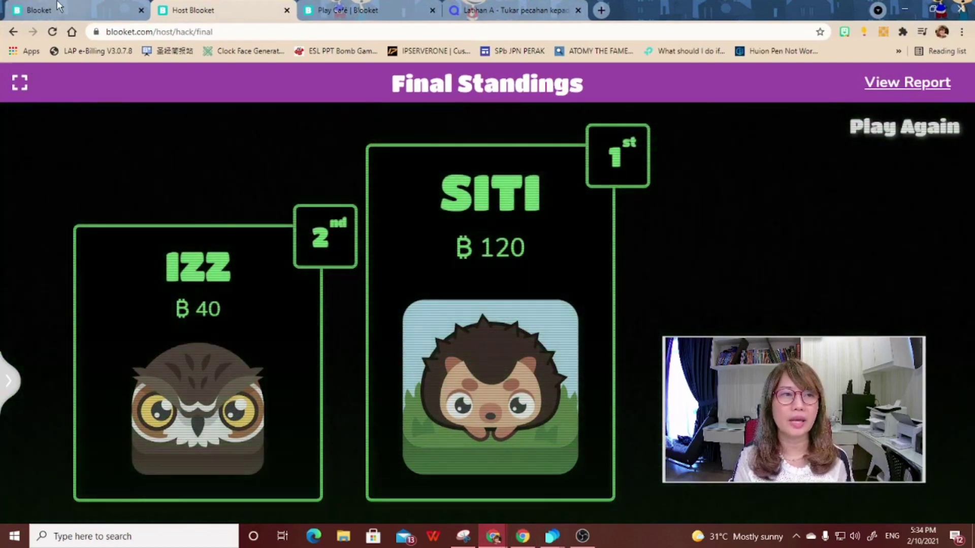
- Open the TUKAR PECAHAN KEPADA PERPULUHAN game report from History
click(60, 7)
click(66, 162)
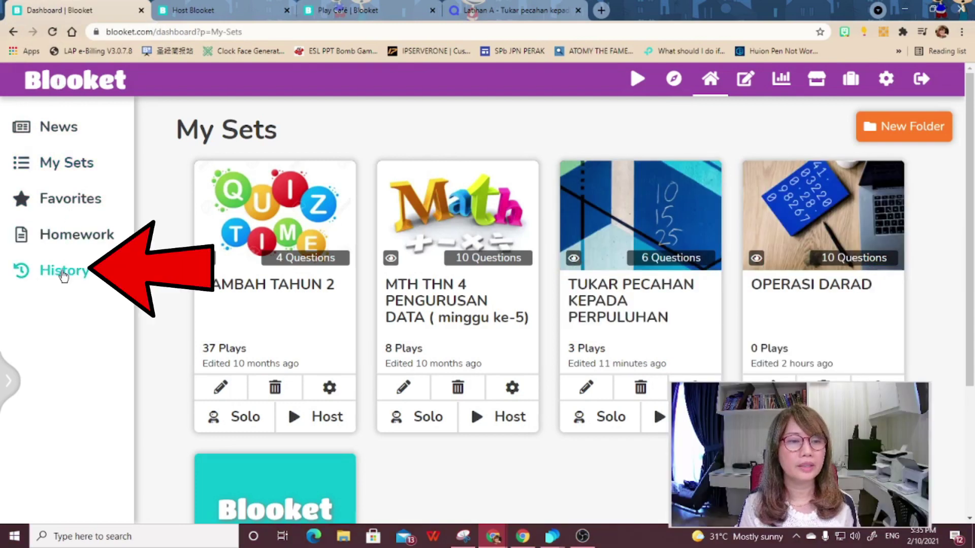
click(63, 274)
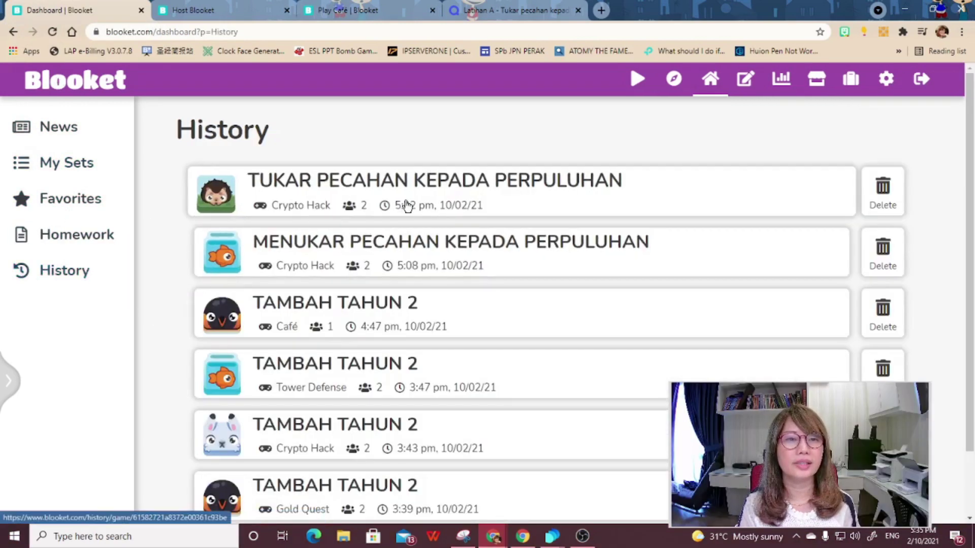
click(425, 186)
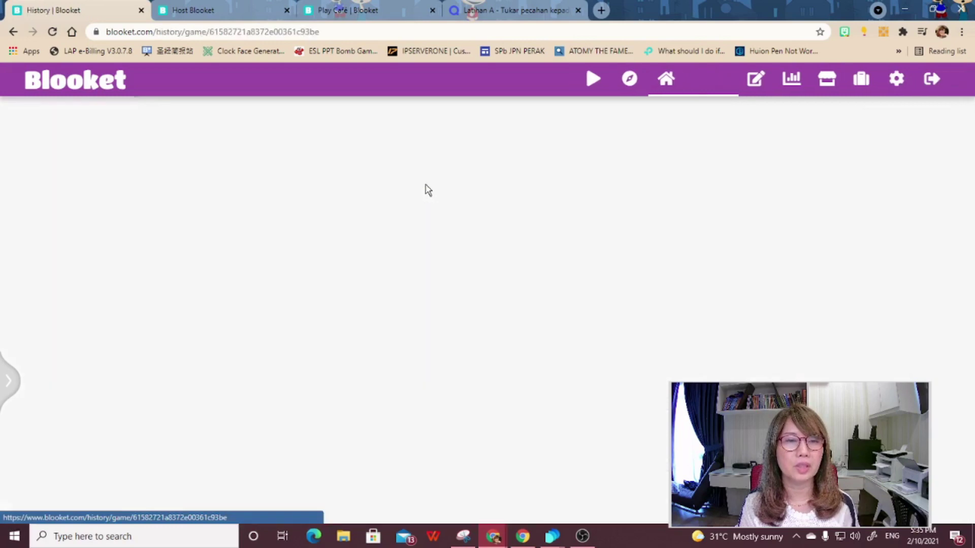
- Review the report's 2 players and 80% correct results, then return to the dashboard
mouse_move(781, 390)
mouse_down()
mouse_move(784, 217)
mouse_move(799, 184)
mouse_move(855, 183)
mouse_up()
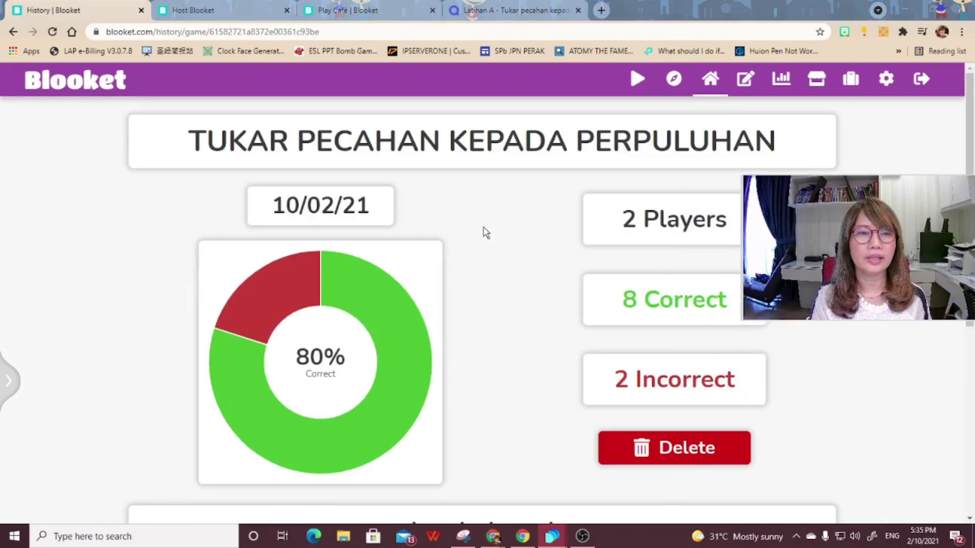
scroll(494, 284, down, 2)
scroll(495, 282, up, 2)
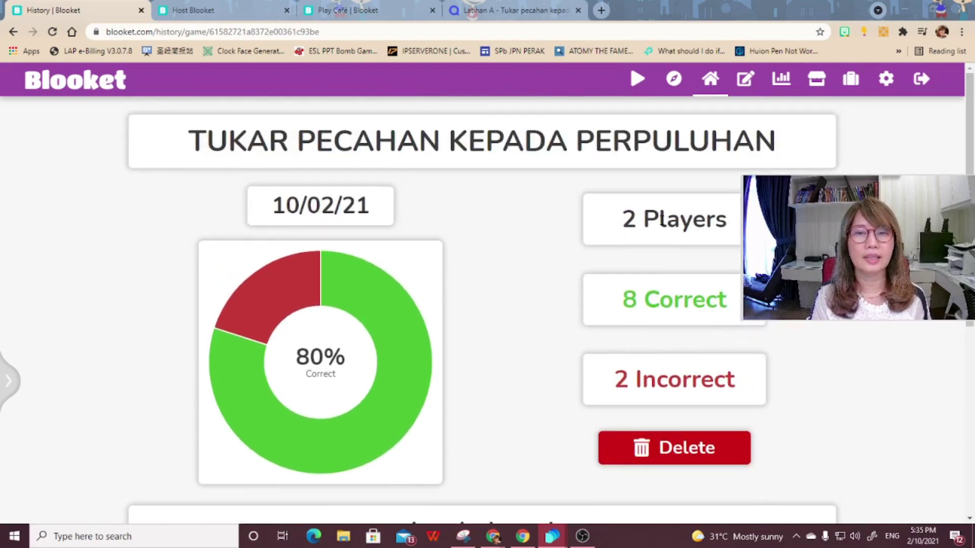
scroll(636, 388, down, 4)
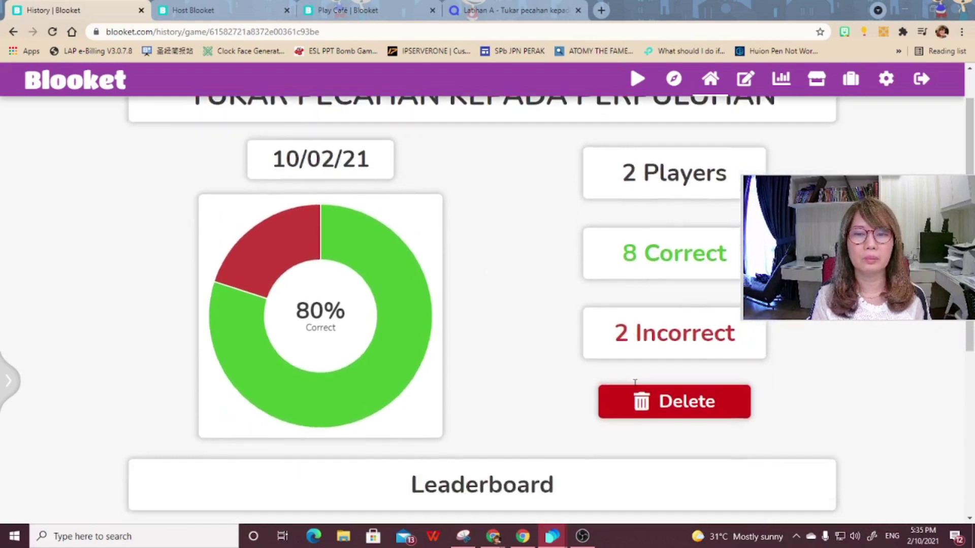
scroll(635, 387, down, 3)
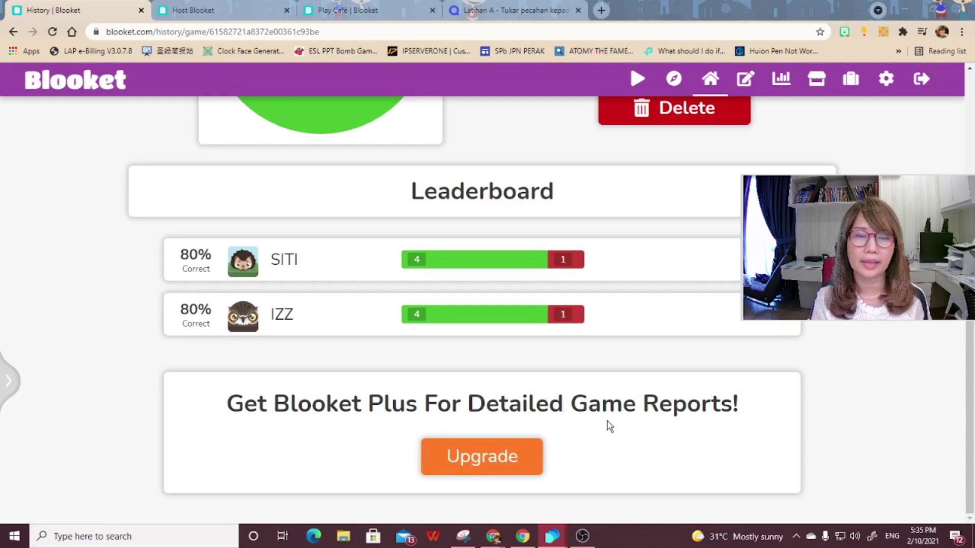
scroll(607, 421, up, 6)
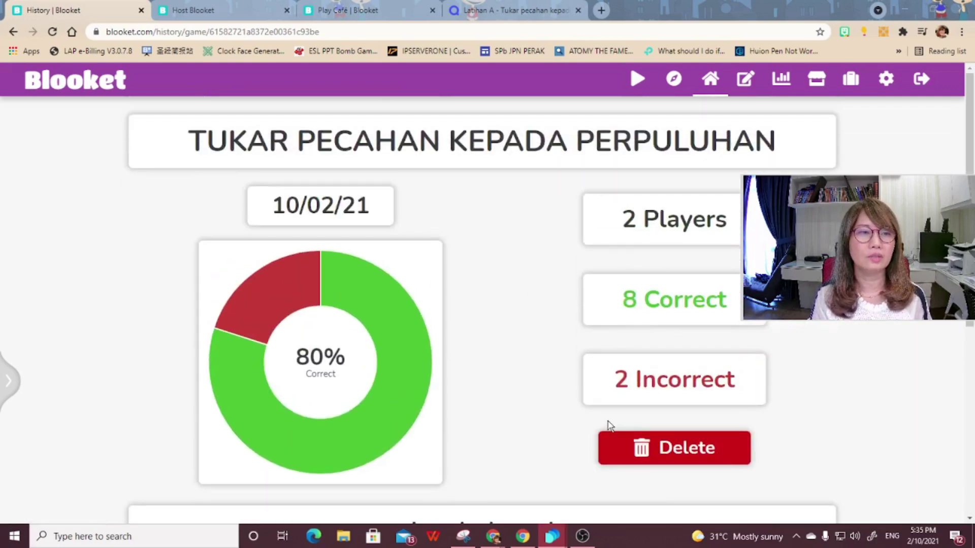
click(13, 33)
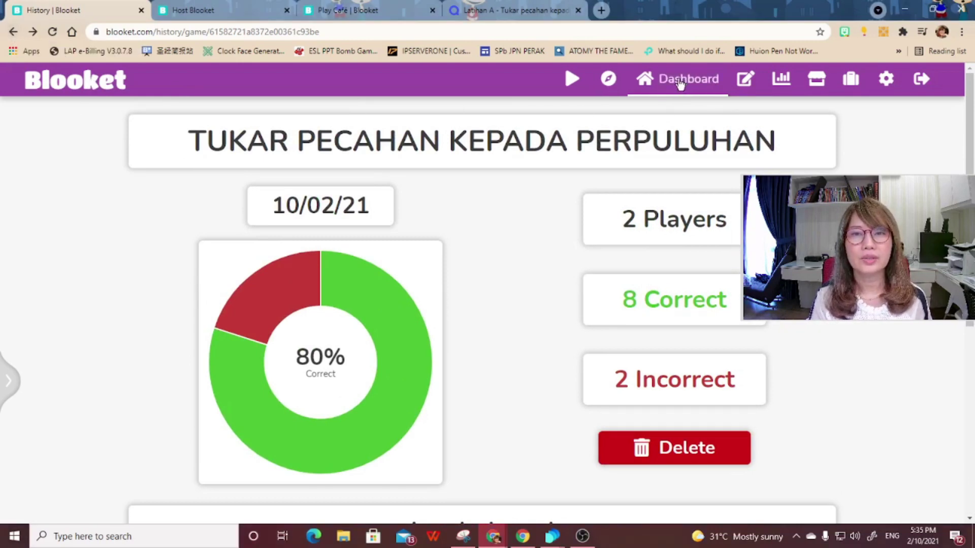
click(680, 83)
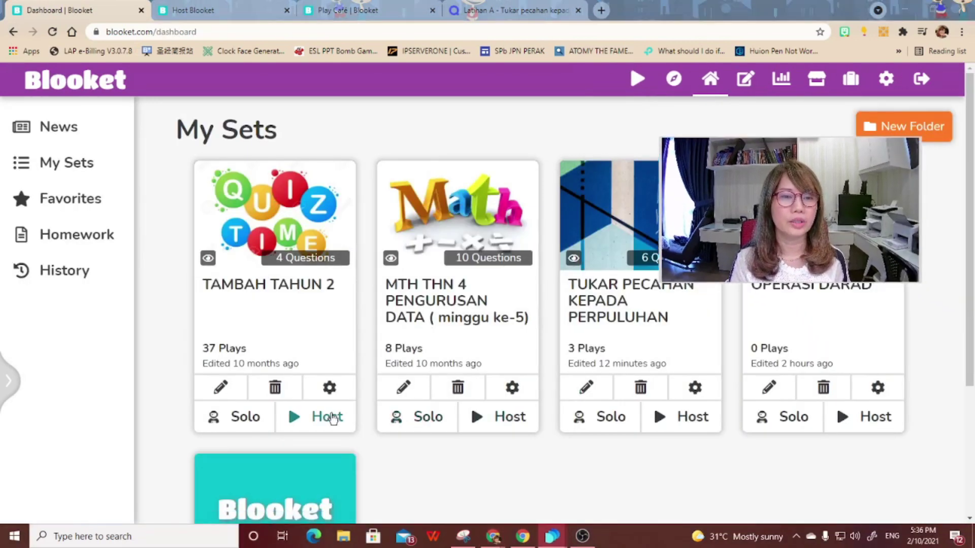
- Host TAMBAH TAHUN 2 in Café mode as homework
click(329, 417)
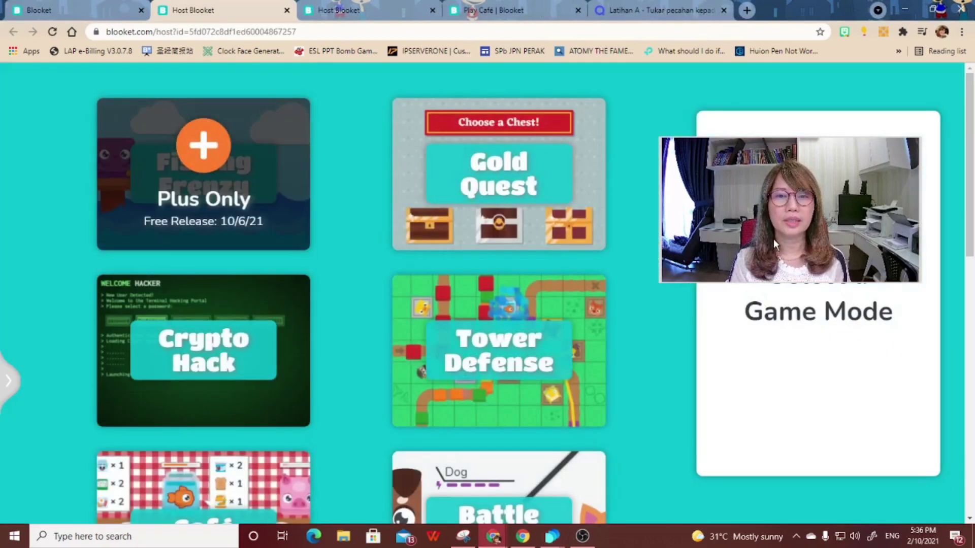
scroll(530, 384, down, 3)
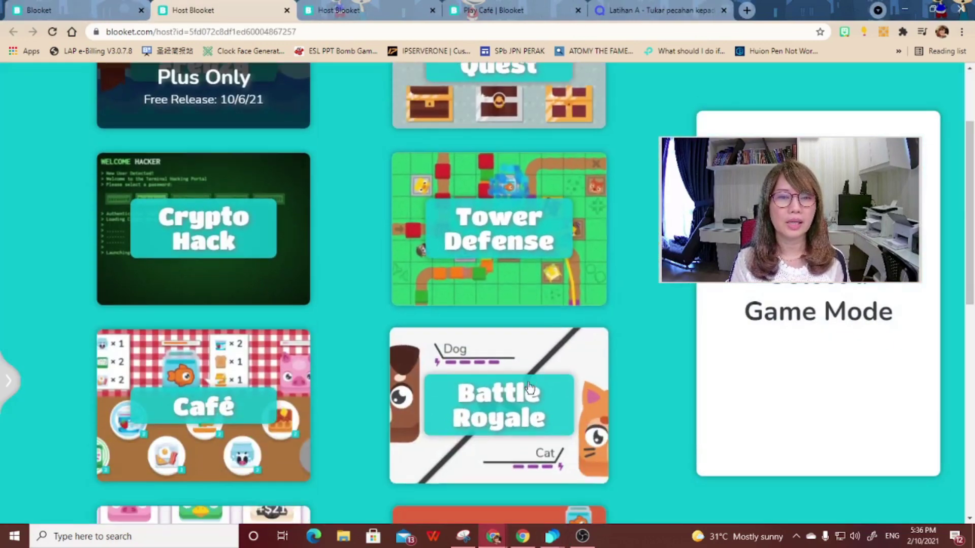
scroll(531, 384, down, 2)
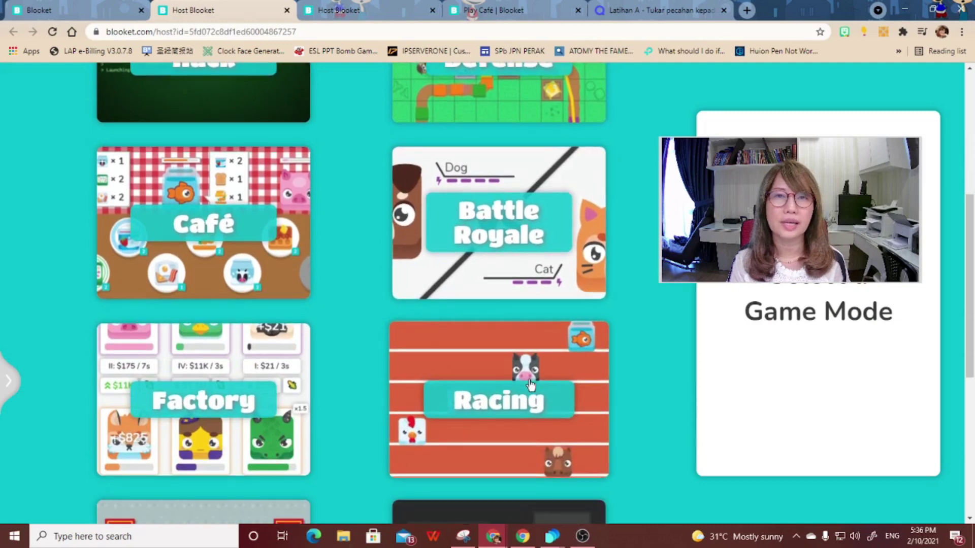
click(214, 229)
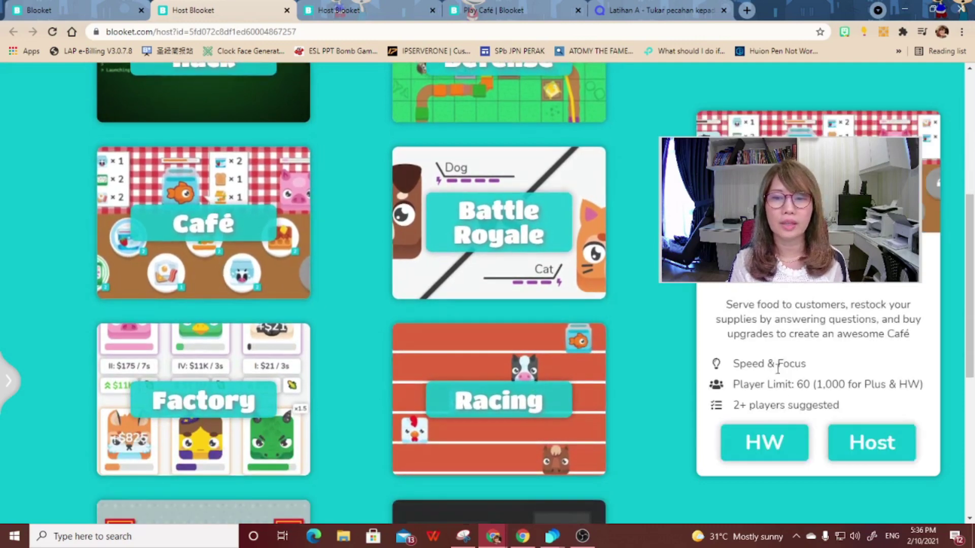
click(767, 445)
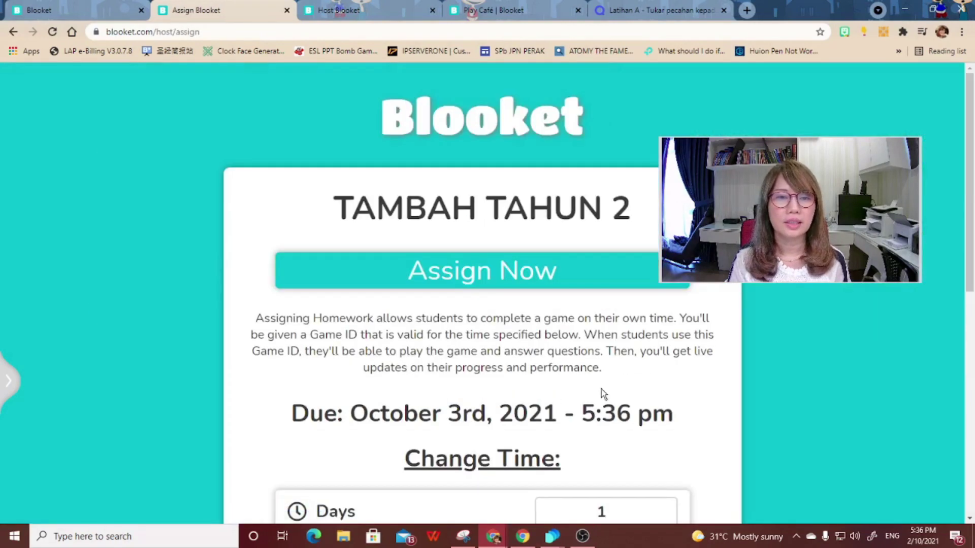
- Set the homework to run 14 days (closing 10/16/21), assign it, and copy its join link
scroll(601, 389, down, 2)
scroll(485, 183, down, 2)
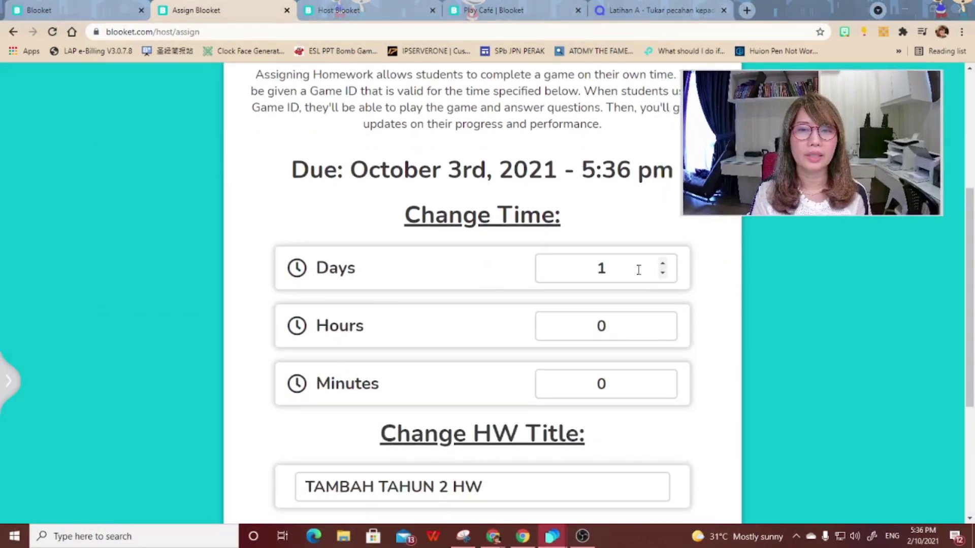
double_click(638, 269)
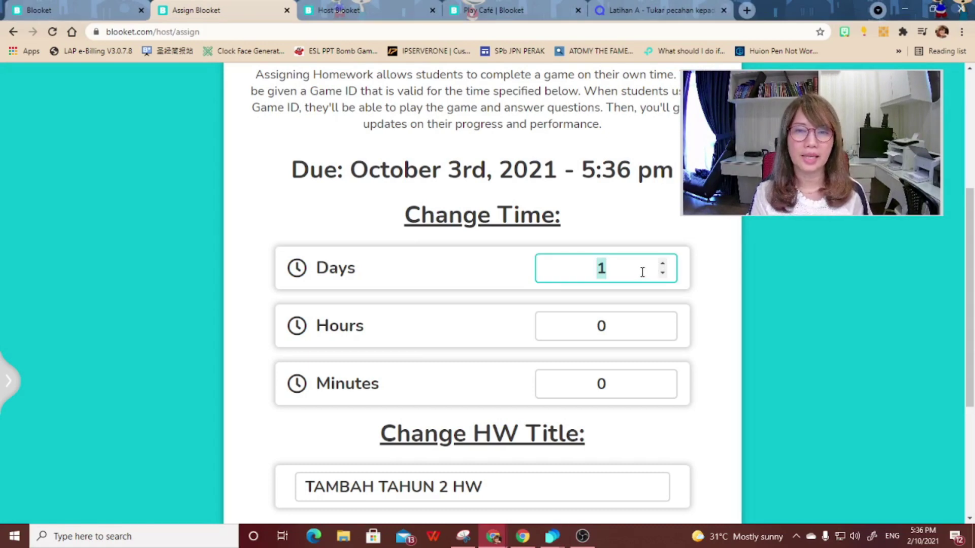
text(14)
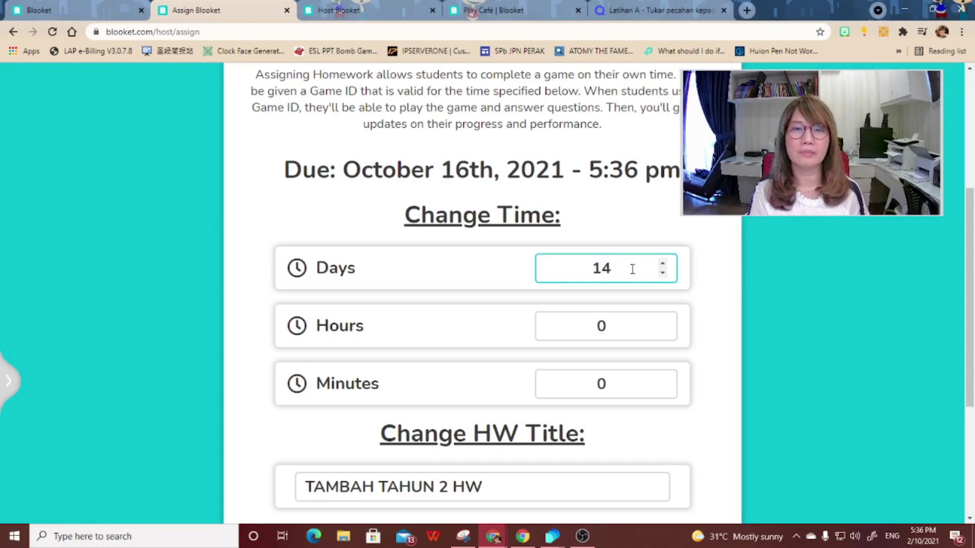
scroll(609, 348, down, 4)
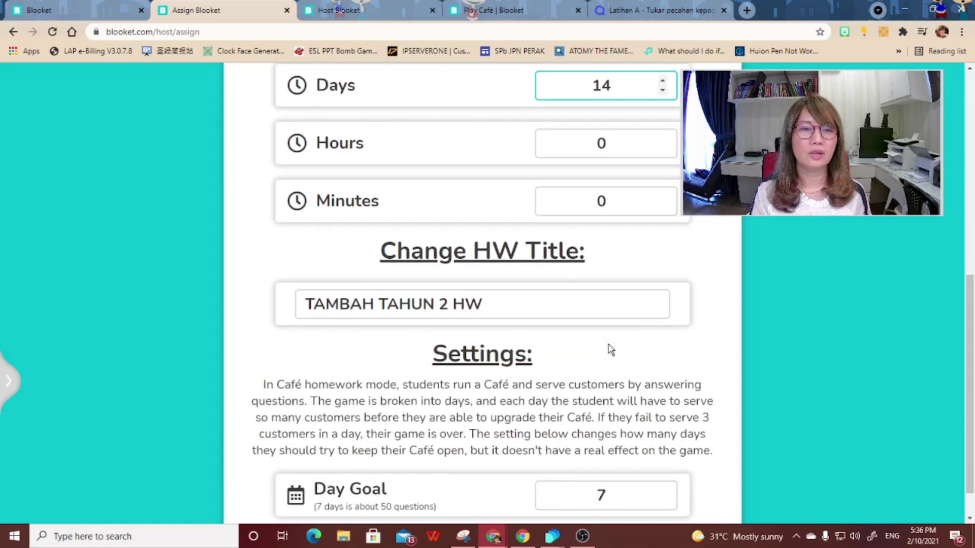
scroll(609, 348, down, 1)
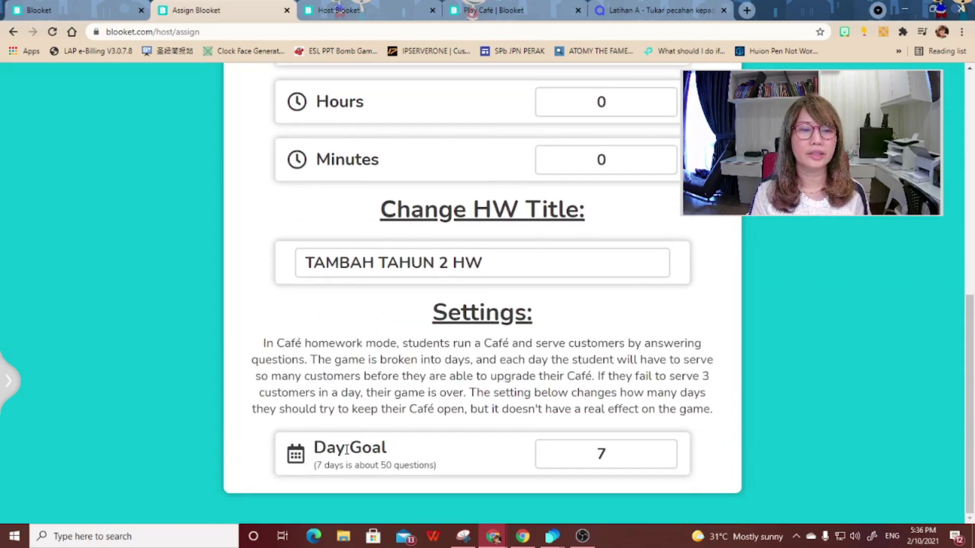
drag(585, 459, 601, 455)
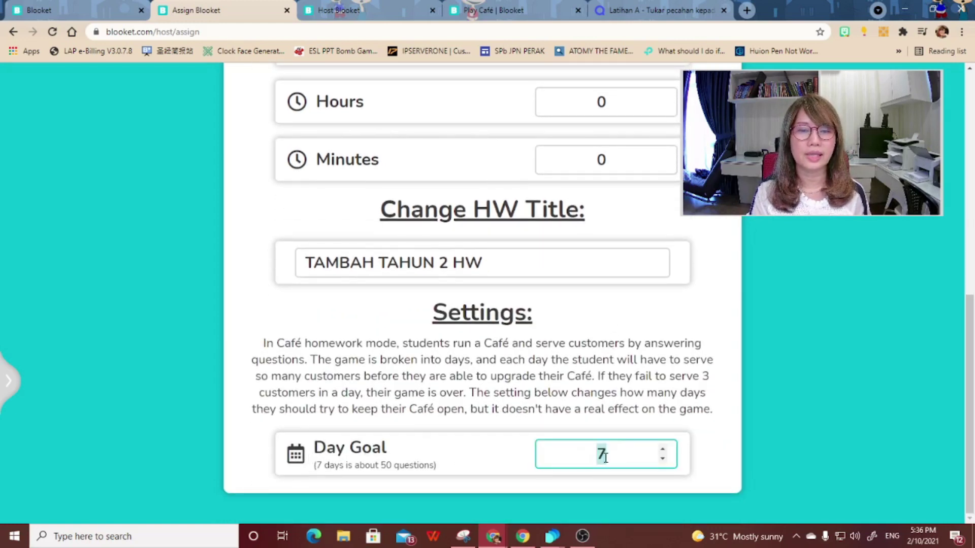
scroll(602, 426, up, 6)
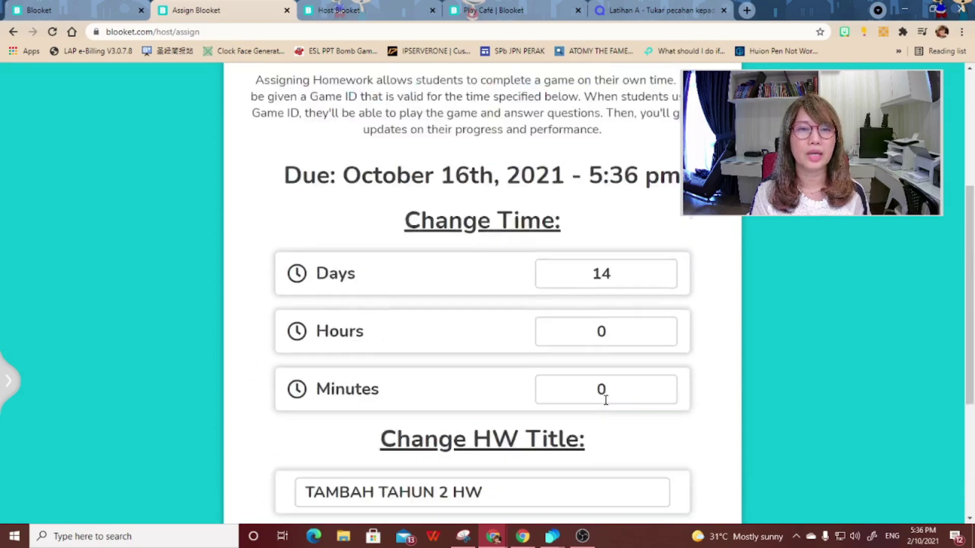
scroll(606, 400, up, 3)
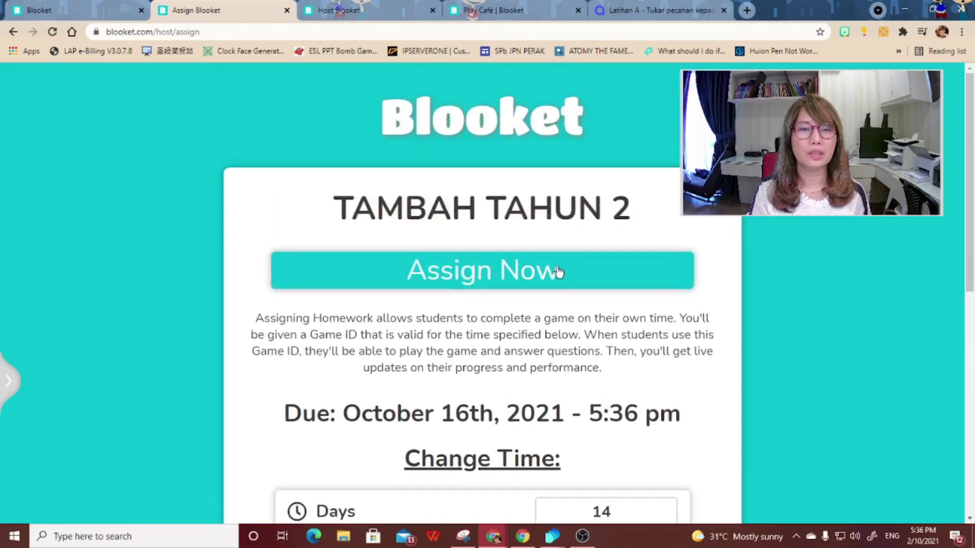
click(556, 273)
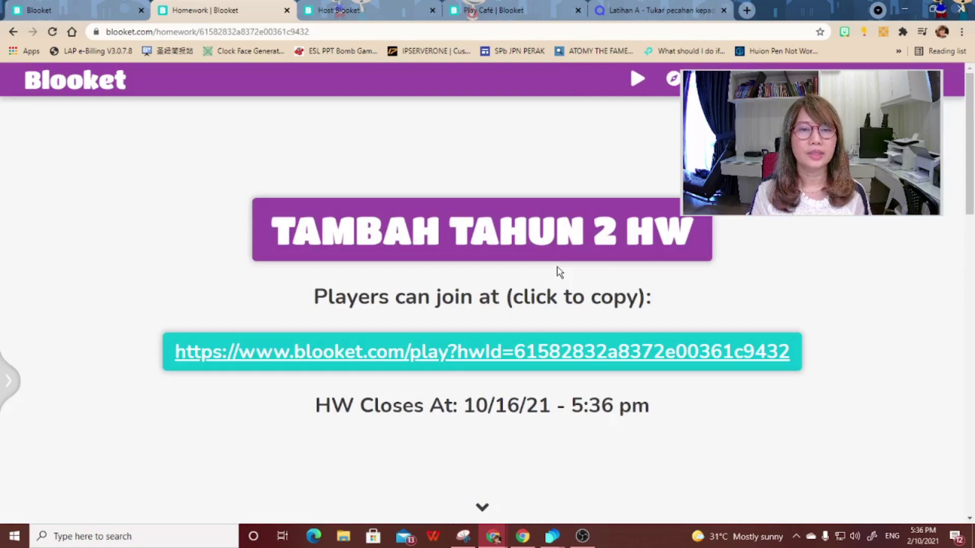
click(559, 359)
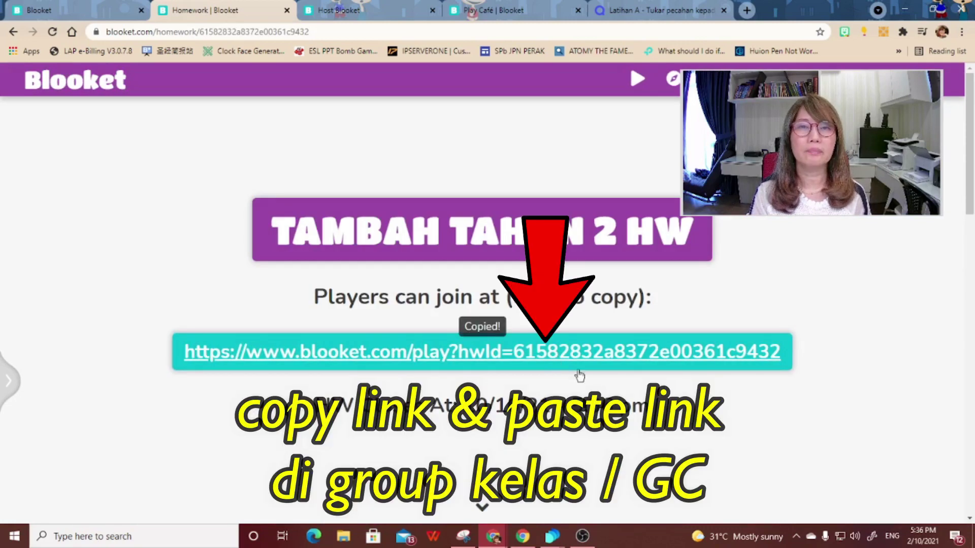